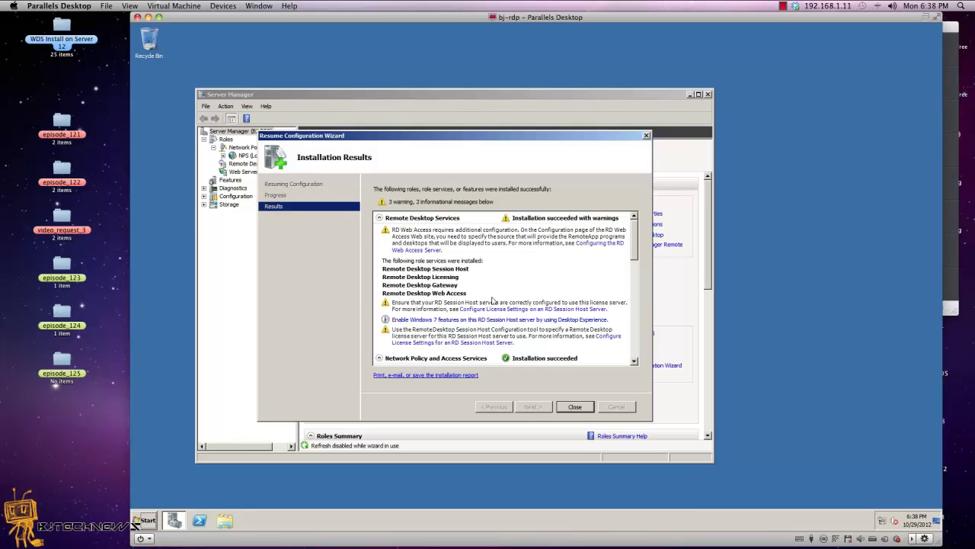
# - Close the installation wizard and Server Manager, then open IIS Manager maximized on the BJ-RDP server node
pyautogui.click(575, 406)
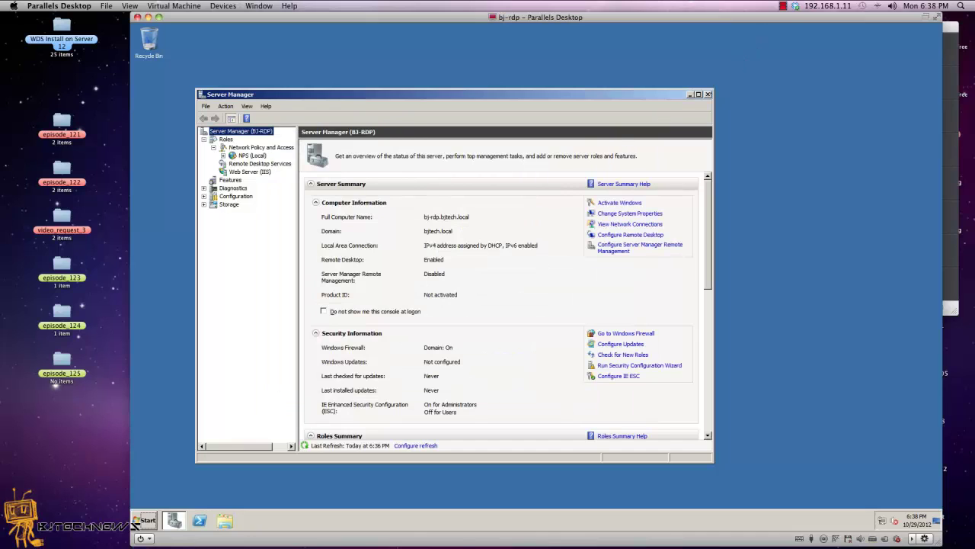
pyautogui.click(707, 96)
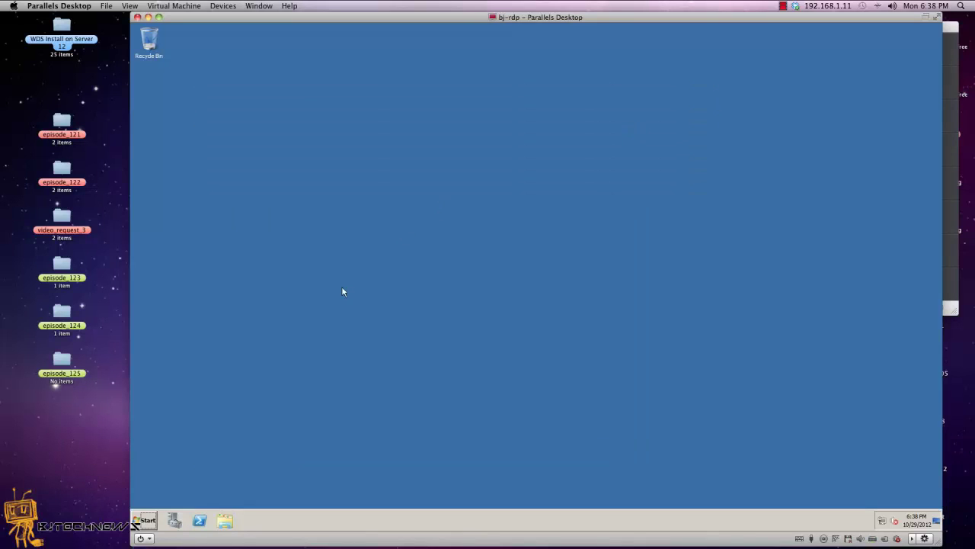
pyautogui.click(144, 514)
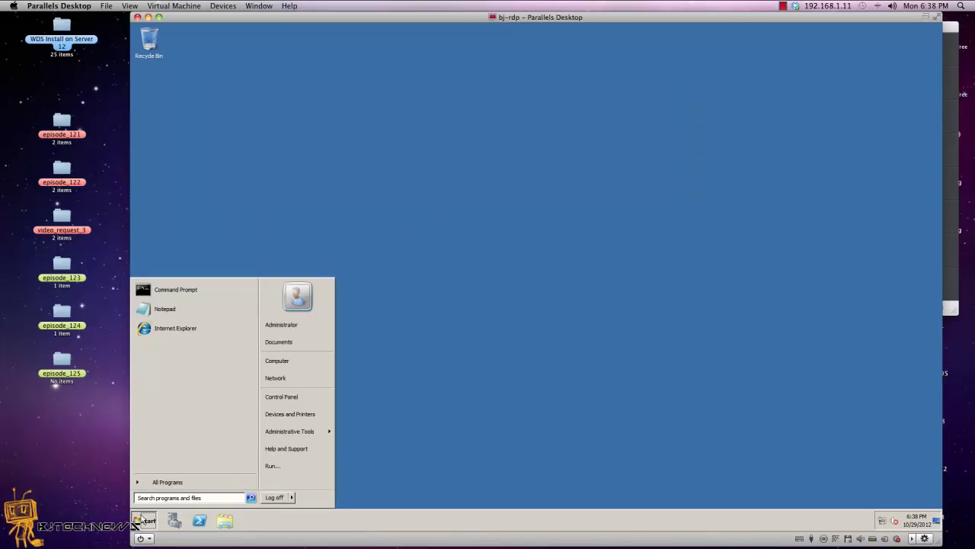
pyautogui.moveTo(313, 433)
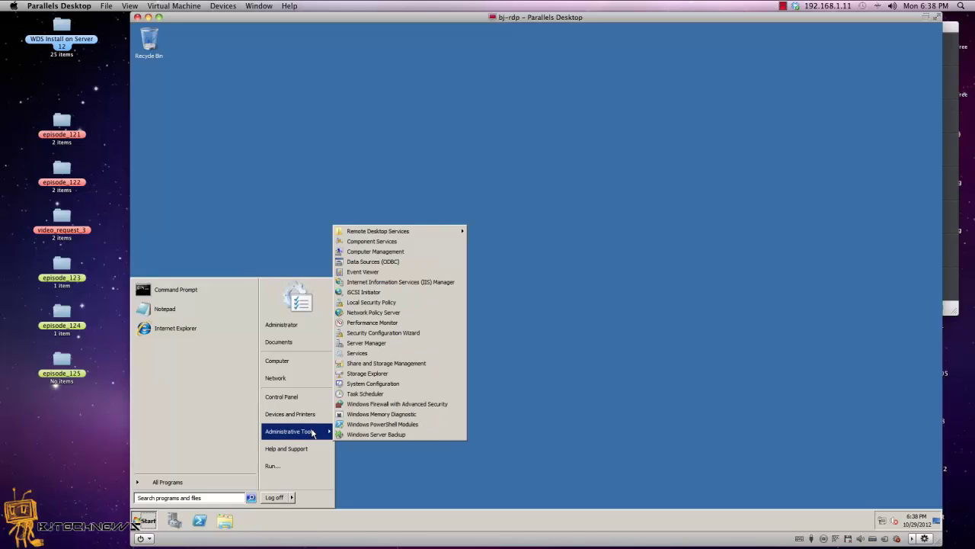
pyautogui.click(438, 282)
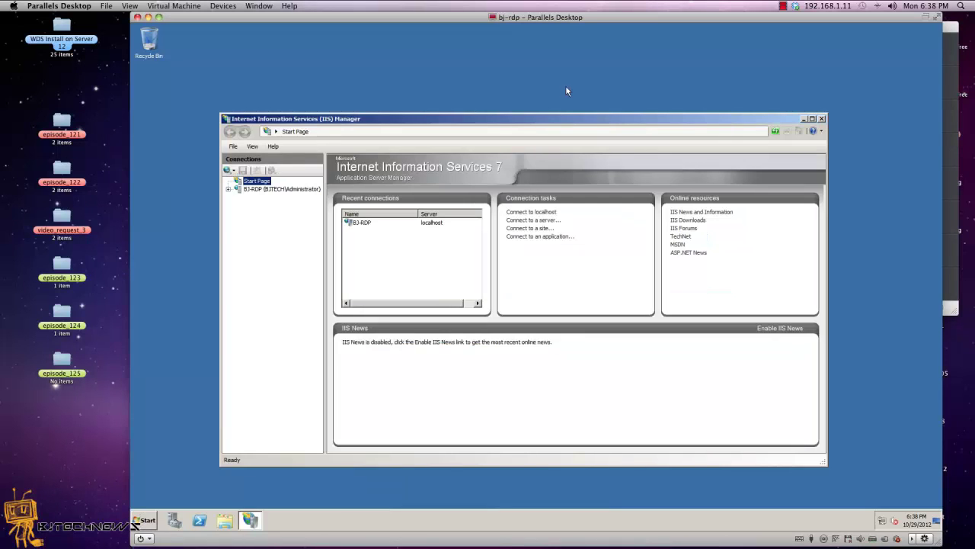
pyautogui.doubleClick(562, 119)
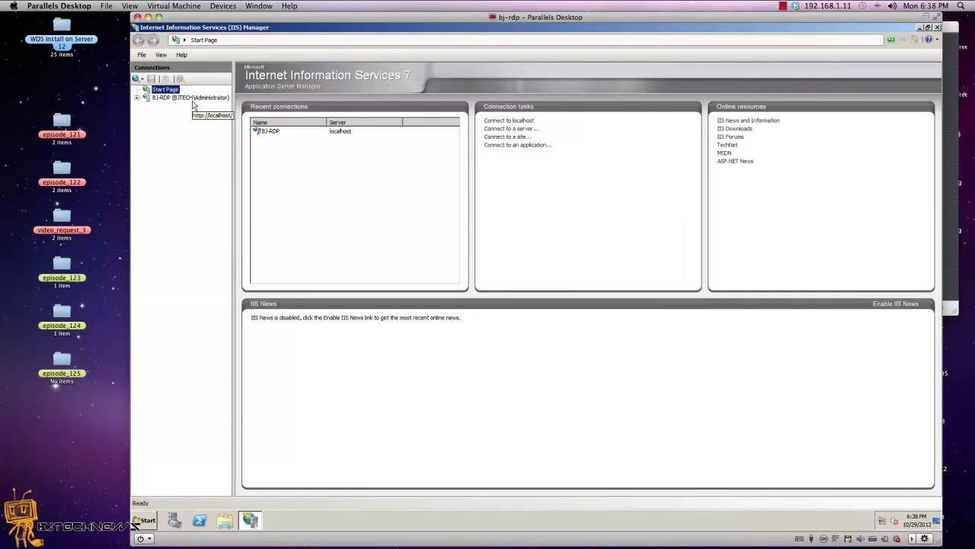
pyautogui.click(189, 98)
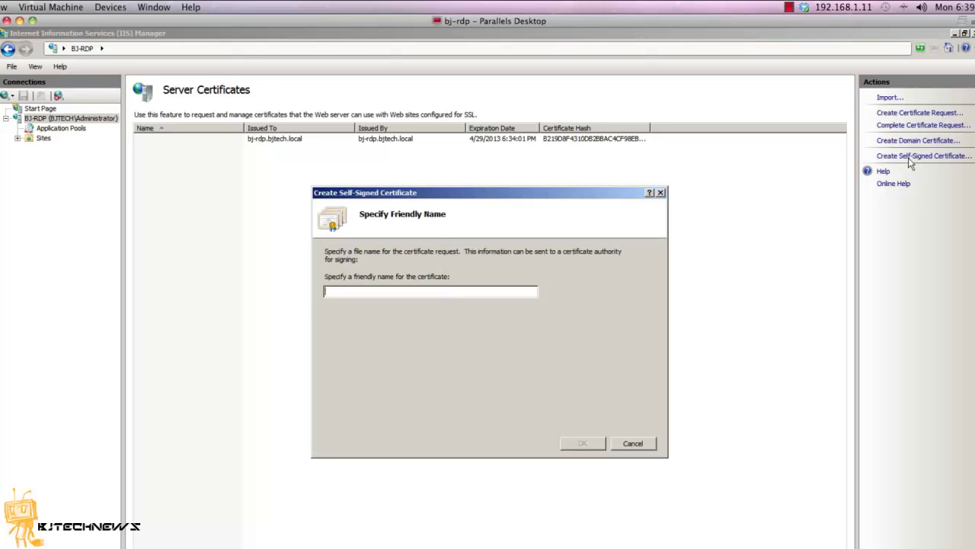
# - Name the new self-signed certificate 'WebServer'
pyautogui.write('WebServer')
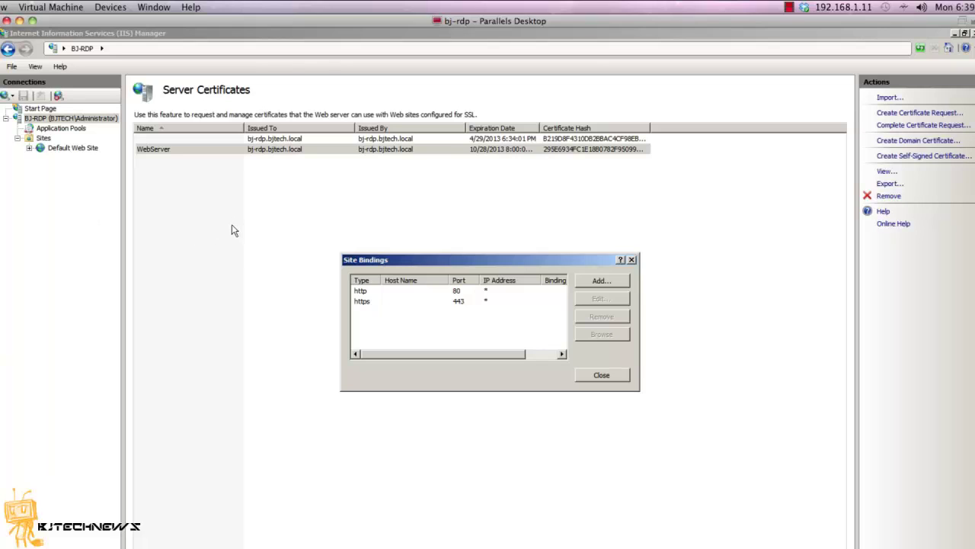
# - Assign the WebServer SSL certificate to the https port 443 binding and recheck it
pyautogui.click(365, 303)
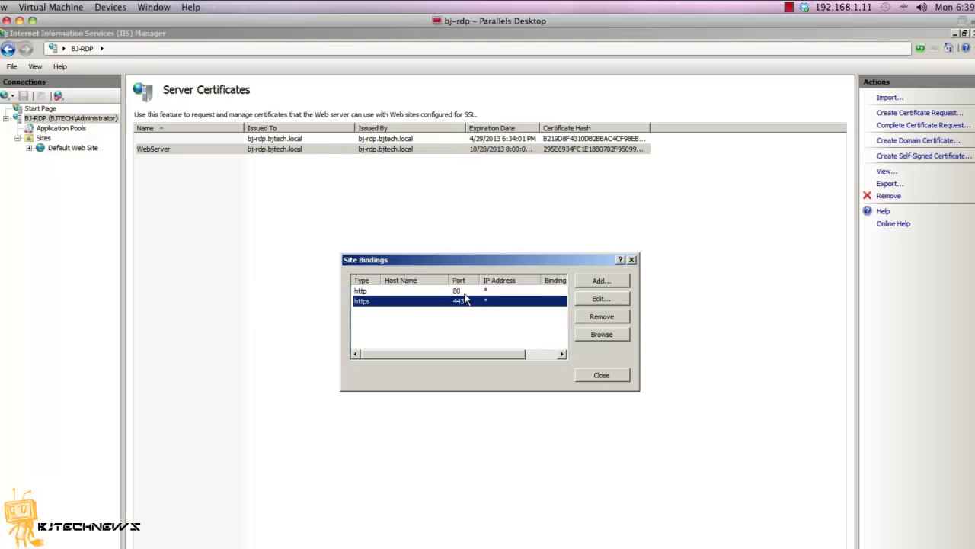
pyautogui.click(582, 300)
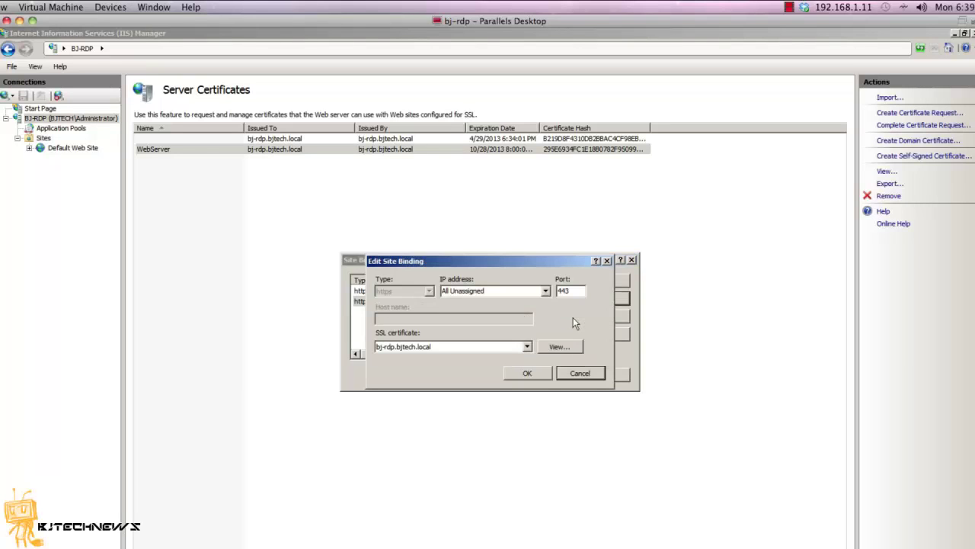
pyautogui.click(527, 348)
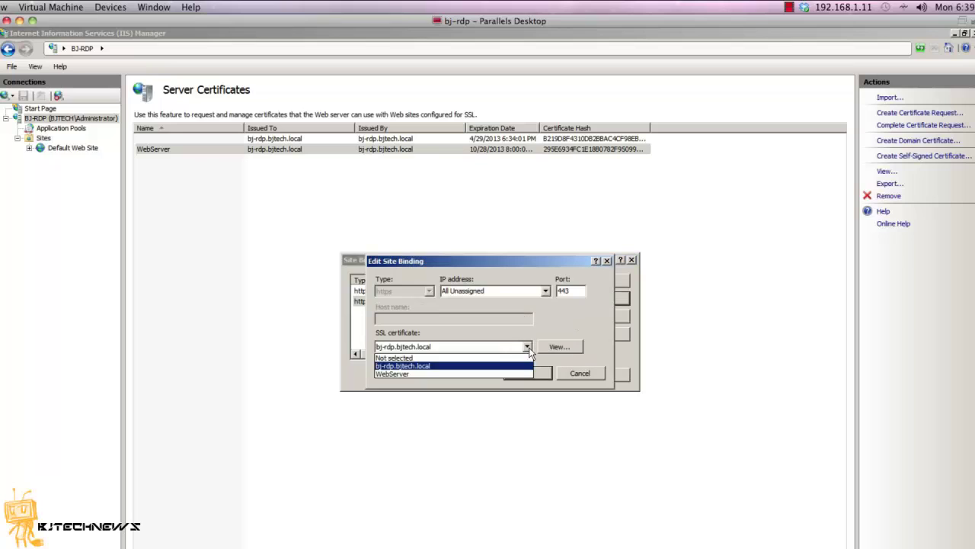
pyautogui.click(483, 374)
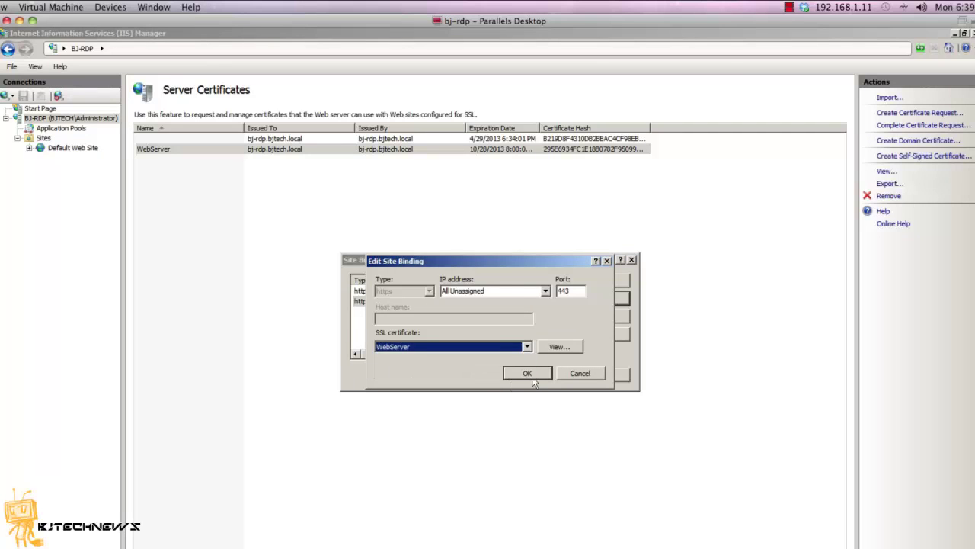
pyautogui.click(507, 373)
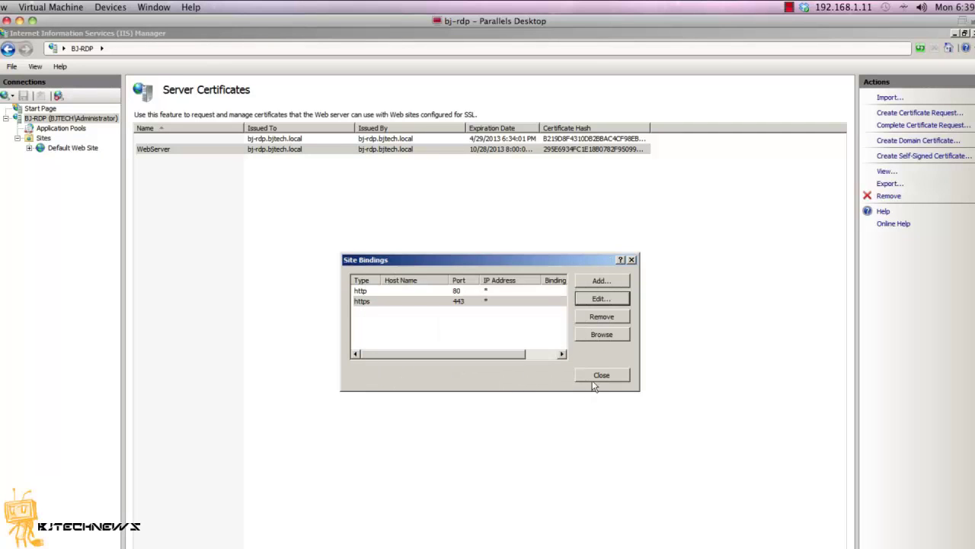
pyautogui.click(585, 299)
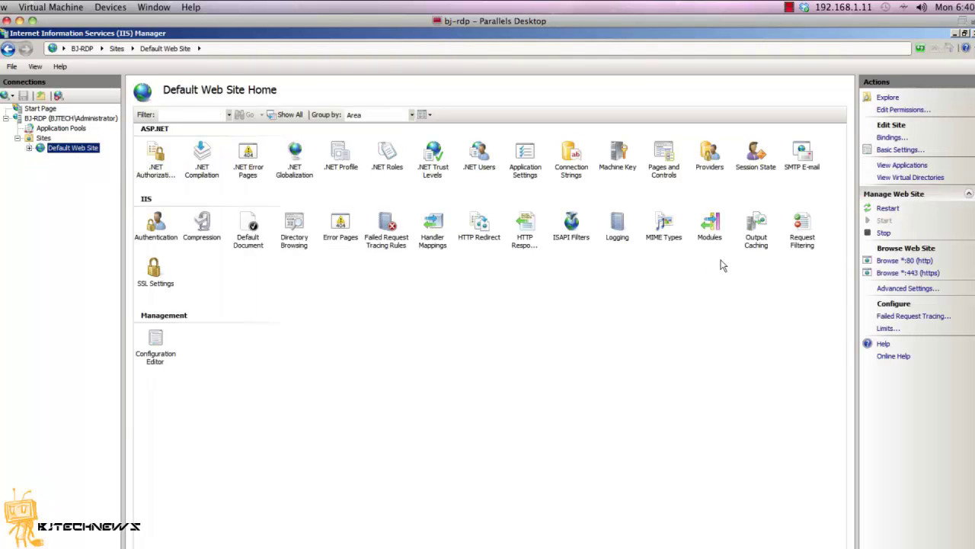
# - Restart the Default Web Site, then run 'iisreset /noforce' in an elevated command prompt and exit
pyautogui.click(29, 147)
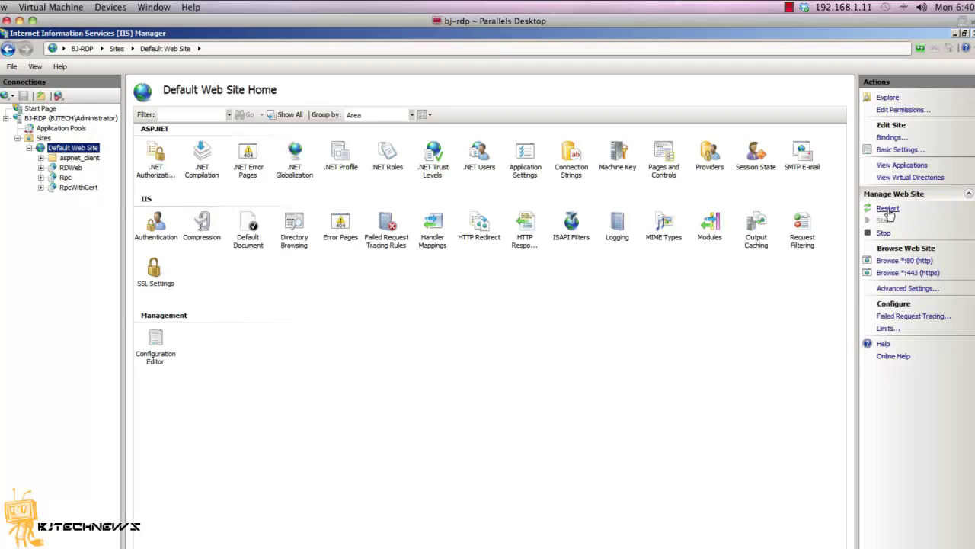
pyautogui.click(887, 210)
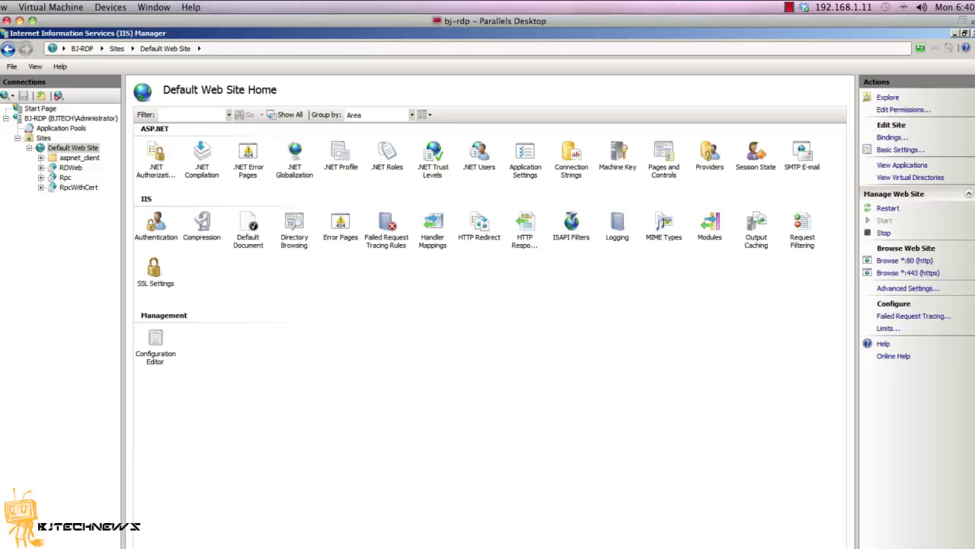
pyautogui.press('super')
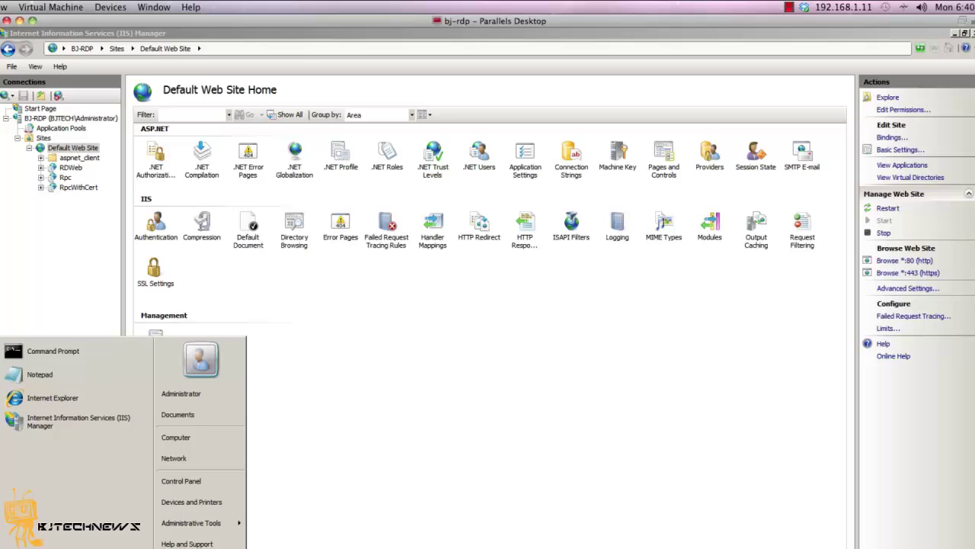
pyautogui.write('cmd')
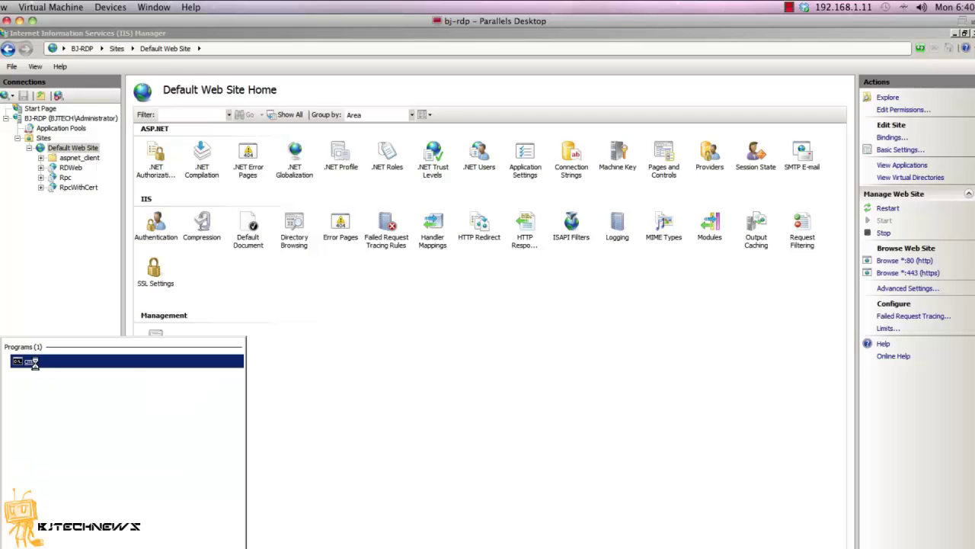
pyautogui.rightClick(27, 362)
pyautogui.click(56, 380)
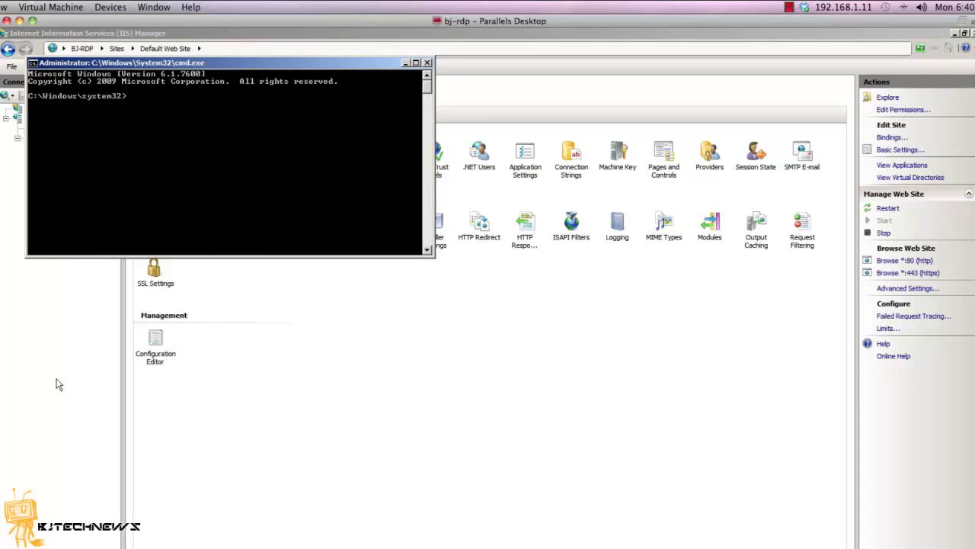
pyautogui.write('iisreset /noforce')
pyautogui.press('Return')
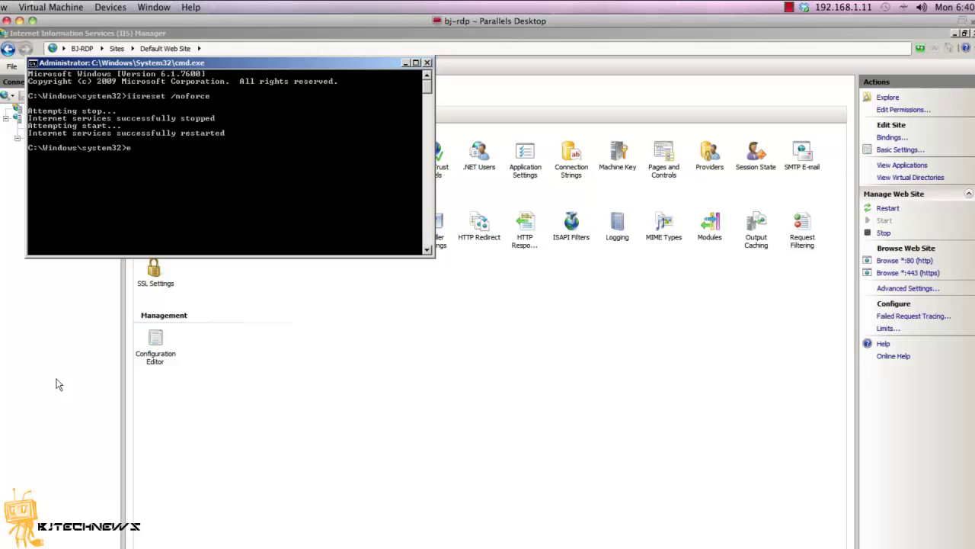
pyautogui.write('xit')
pyautogui.press('Return')
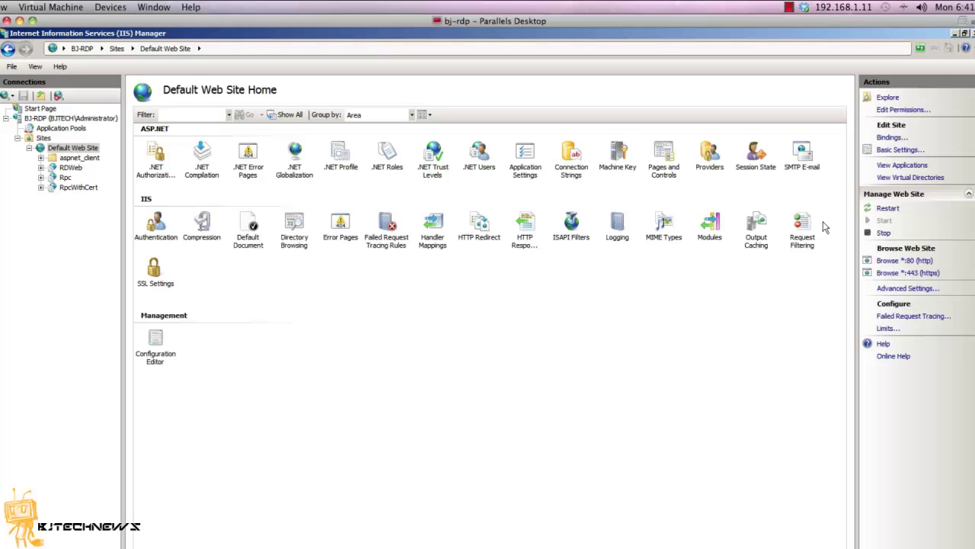
# - Close IIS Manager and start RemoteApp Manager from Administrative Tools > Remote Desktop Services
pyautogui.click(964, 33)
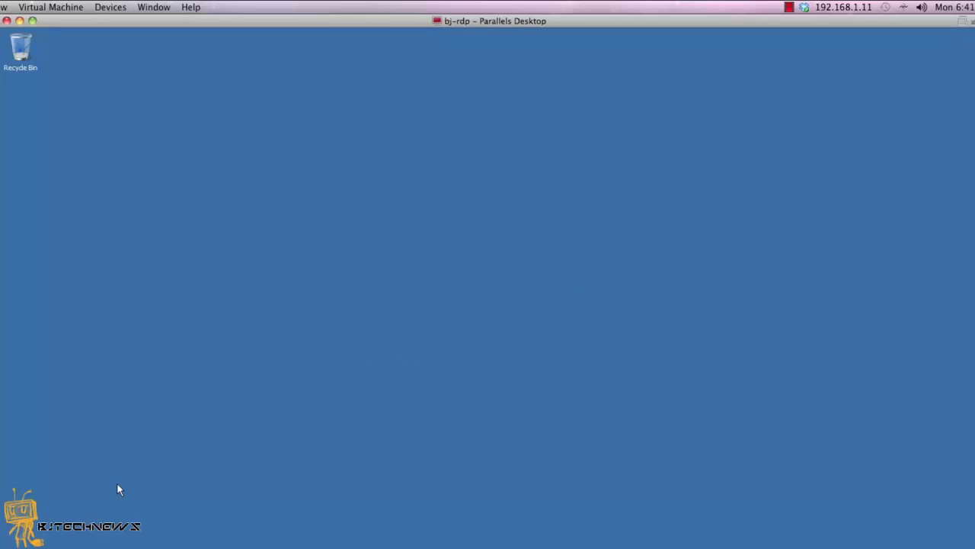
pyautogui.press('super')
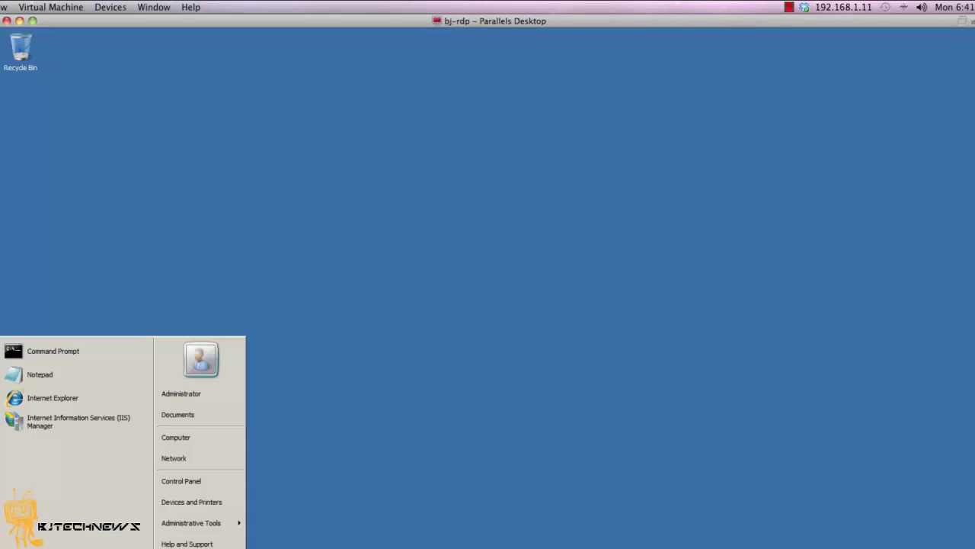
pyautogui.press('Up')
pyautogui.press('Return')
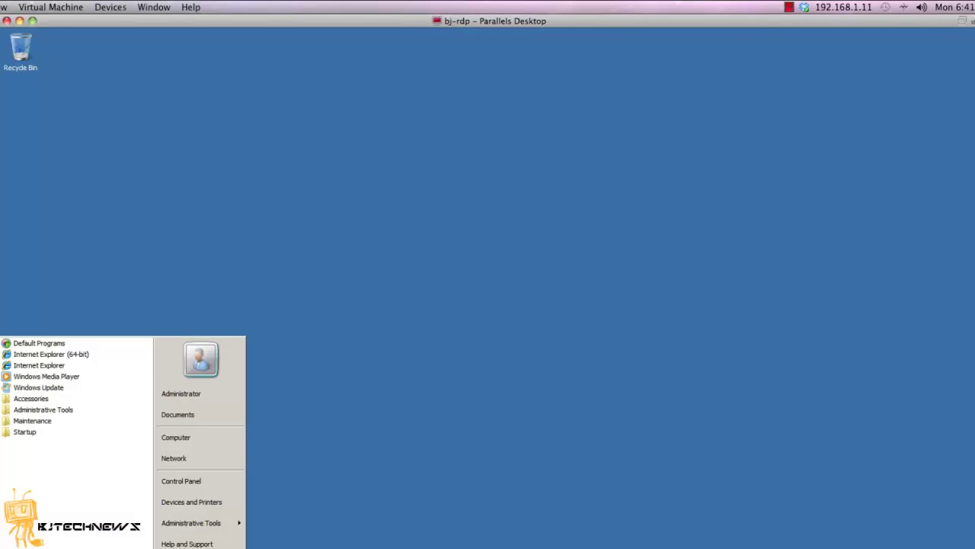
pyautogui.press('Escape')
pyautogui.moveTo(207, 527)
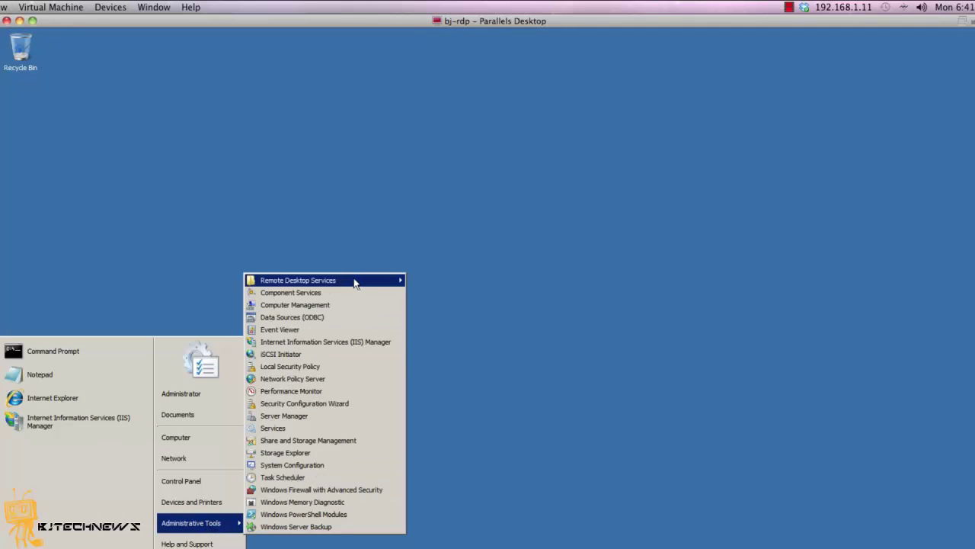
pyautogui.moveTo(353, 285)
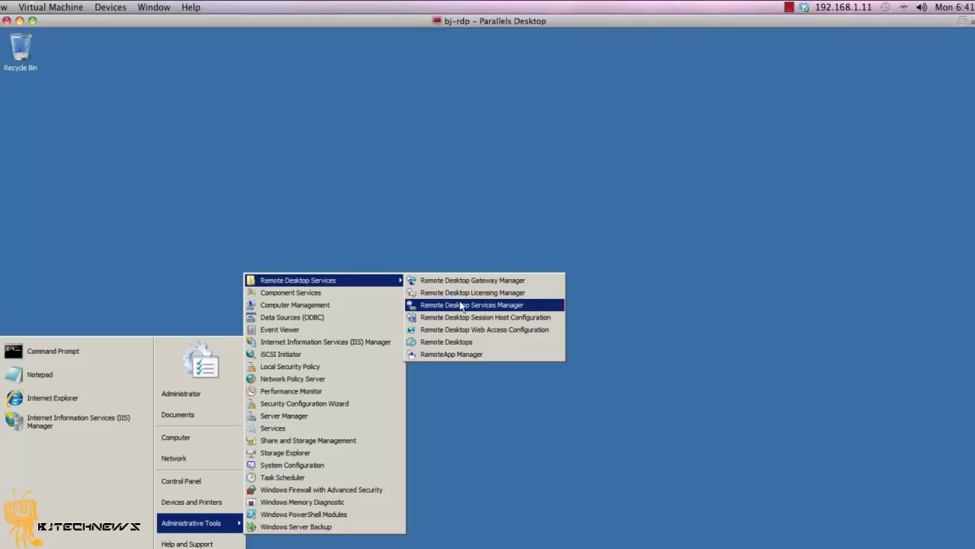
pyautogui.click(473, 355)
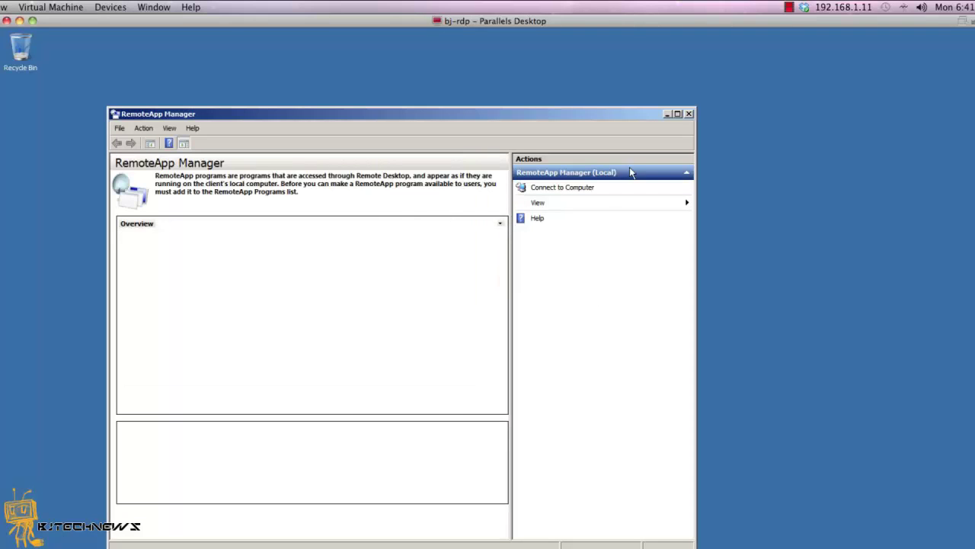
# - Maximize the RemoteApp Manager window
pyautogui.click(676, 114)
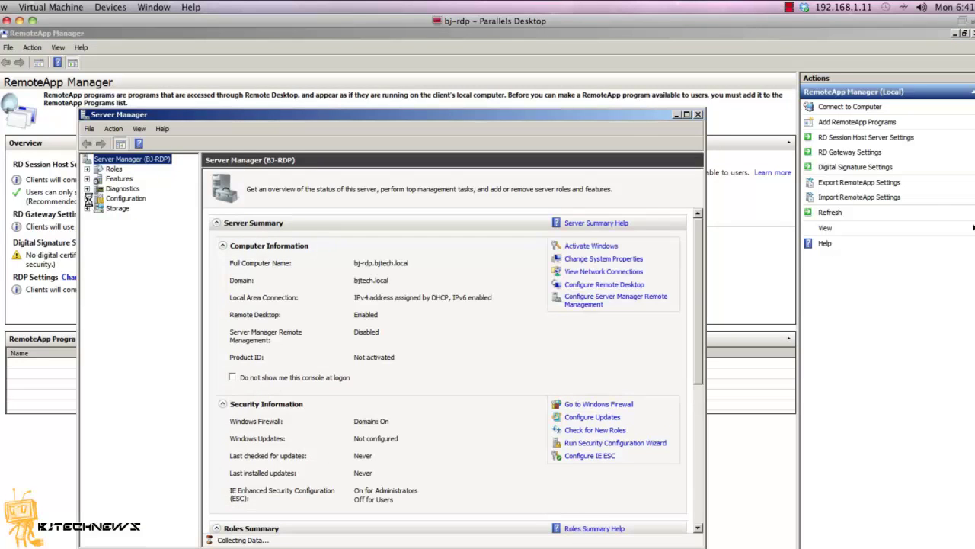
# - Browse to Configuration > Local Users and Groups > Groups and widen the Name column
pyautogui.doubleClick(137, 200)
pyautogui.click(153, 247)
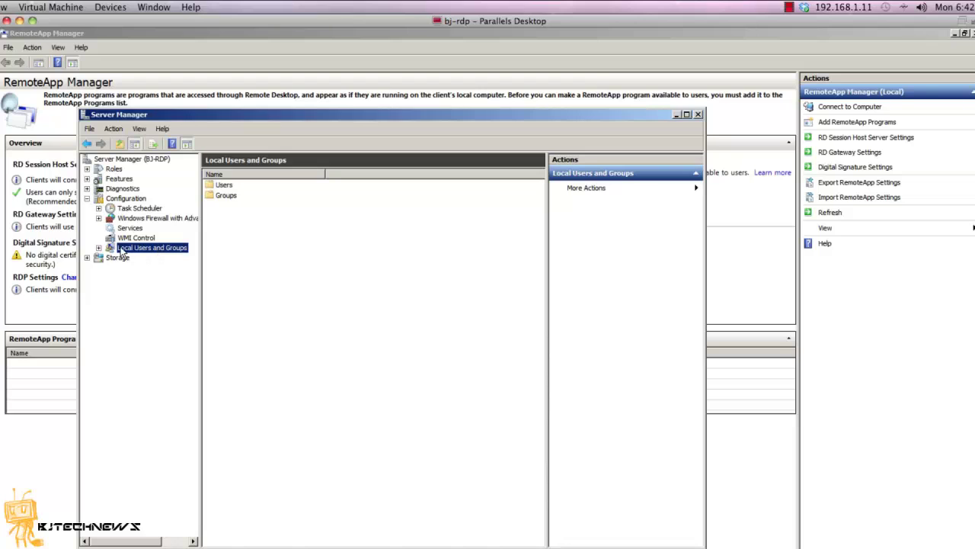
pyautogui.click(99, 248)
pyautogui.click(141, 267)
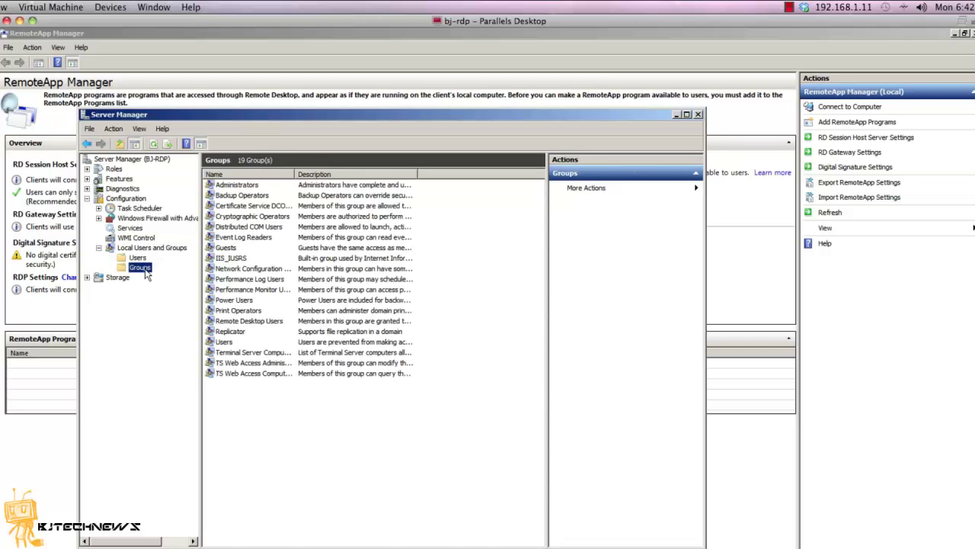
pyautogui.moveTo(296, 167); pyautogui.dragTo(404, 167)
# - Add Domain Computers to the TS Web Access Computers group, apply, and close Server Manager
pyautogui.click(261, 374)
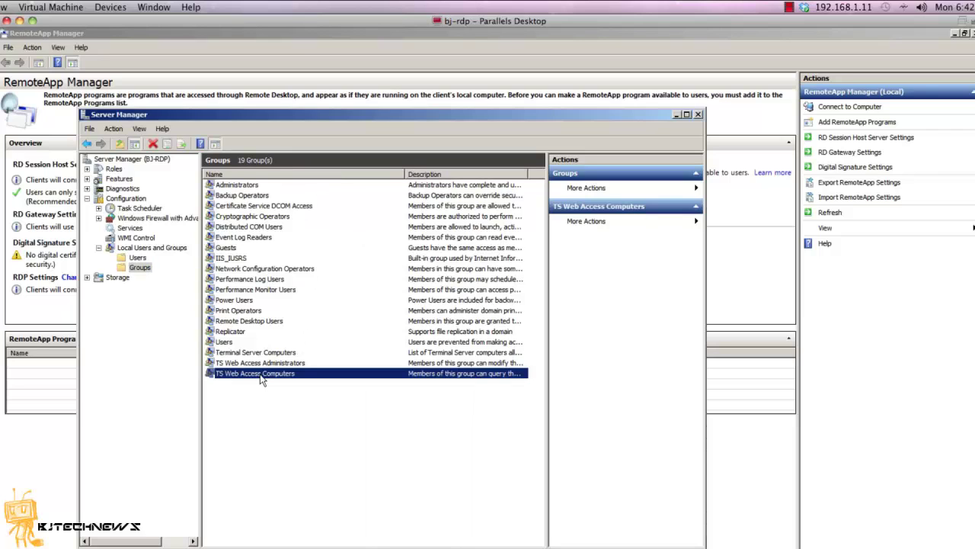
pyautogui.doubleClick(261, 379)
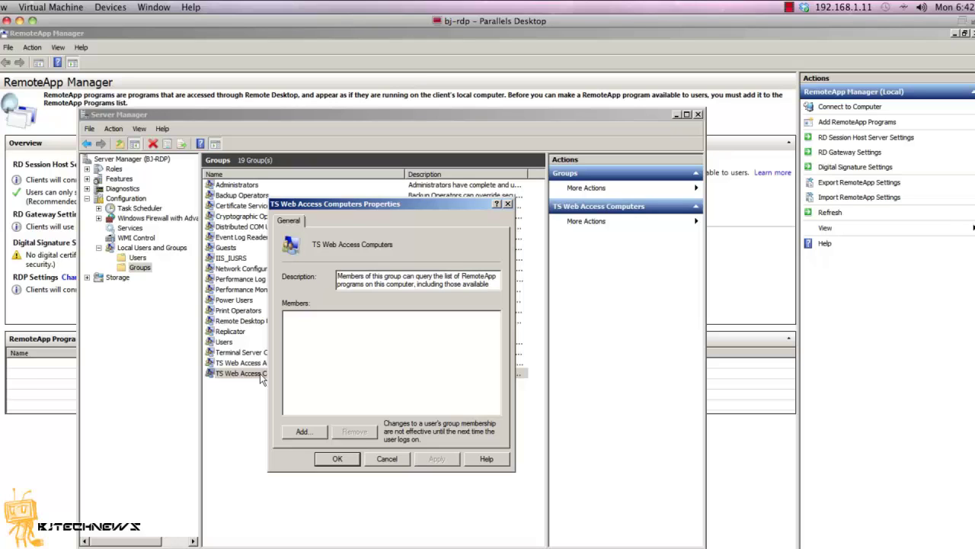
pyautogui.click(308, 431)
pyautogui.write('domain computer')
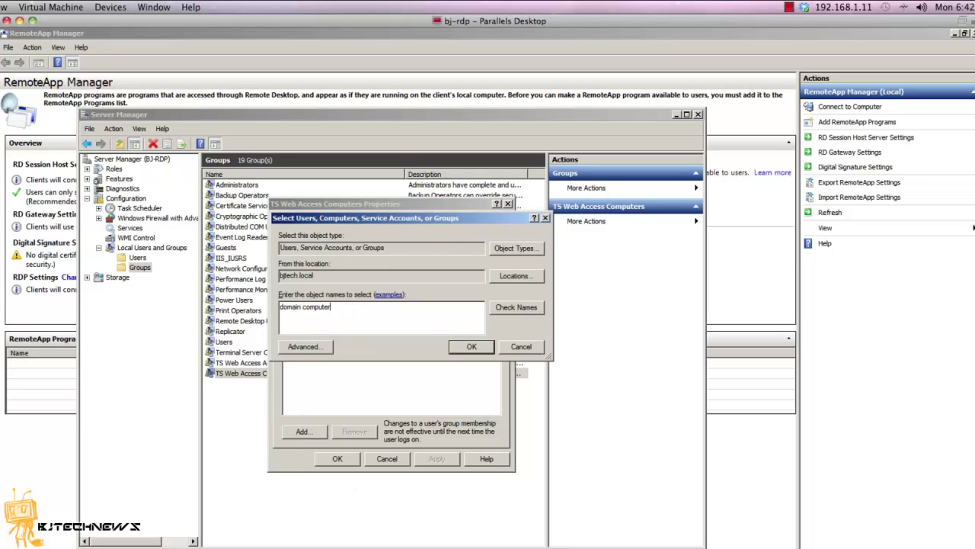
pyautogui.press('Return')
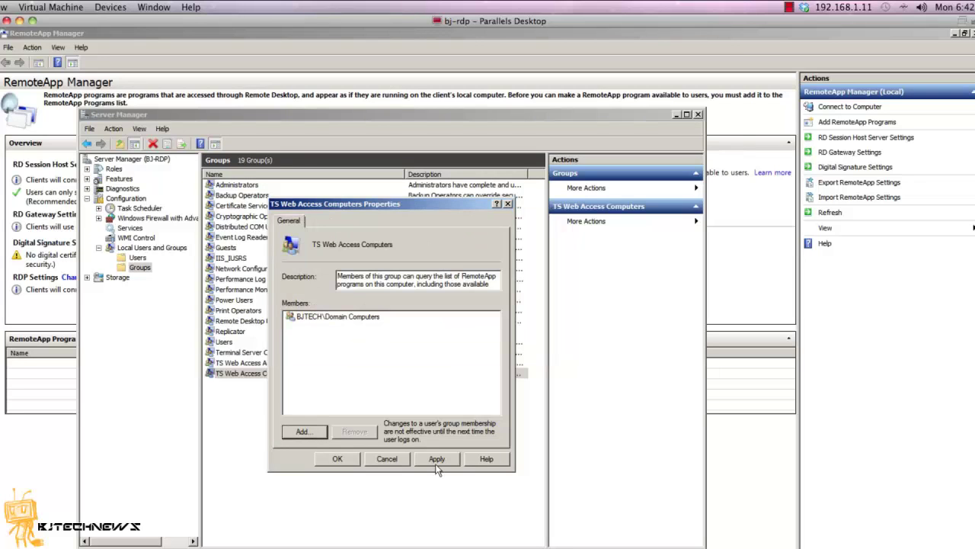
pyautogui.click(436, 461)
pyautogui.click(326, 459)
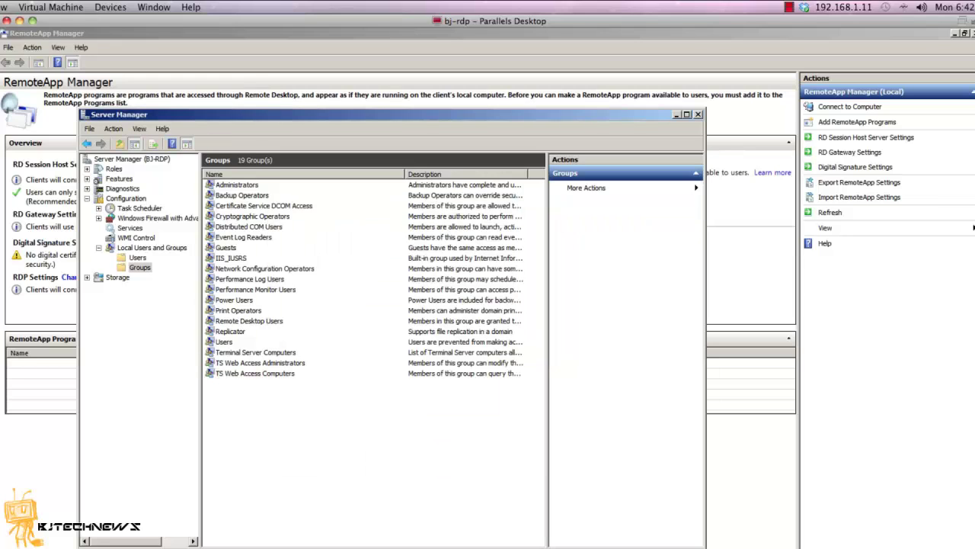
pyautogui.click(698, 114)
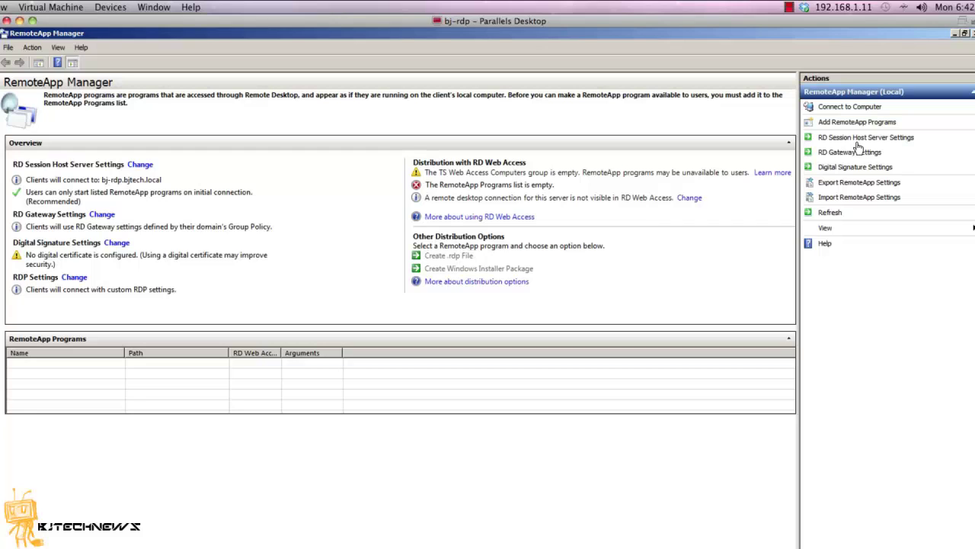
# - Save the RD Session Host settings with the remote desktop connection shown in RD Web Access
pyautogui.click(858, 141)
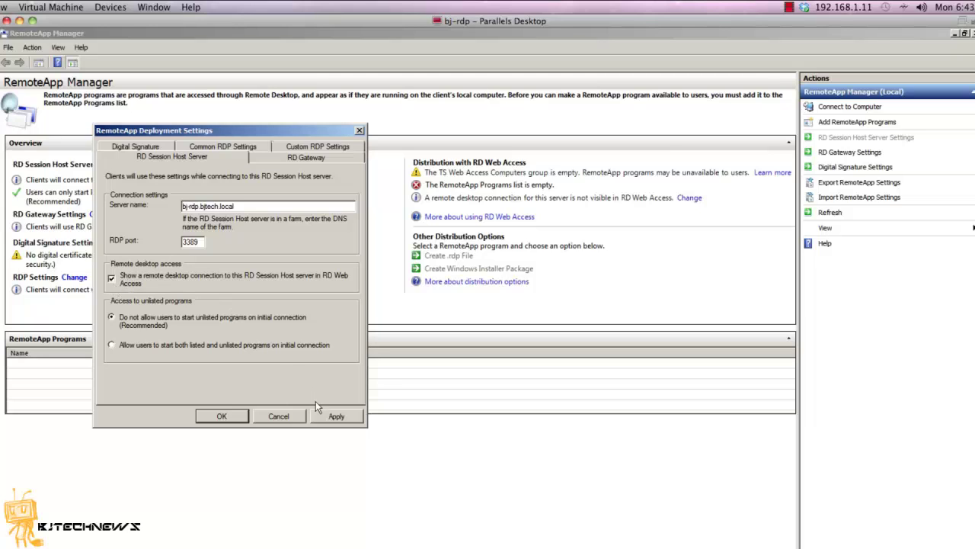
pyautogui.click(336, 419)
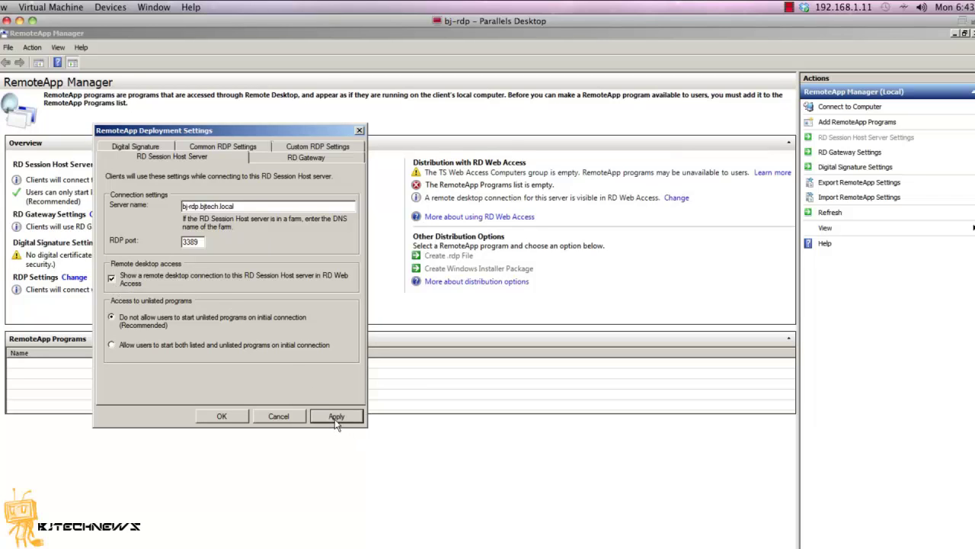
pyautogui.click(219, 416)
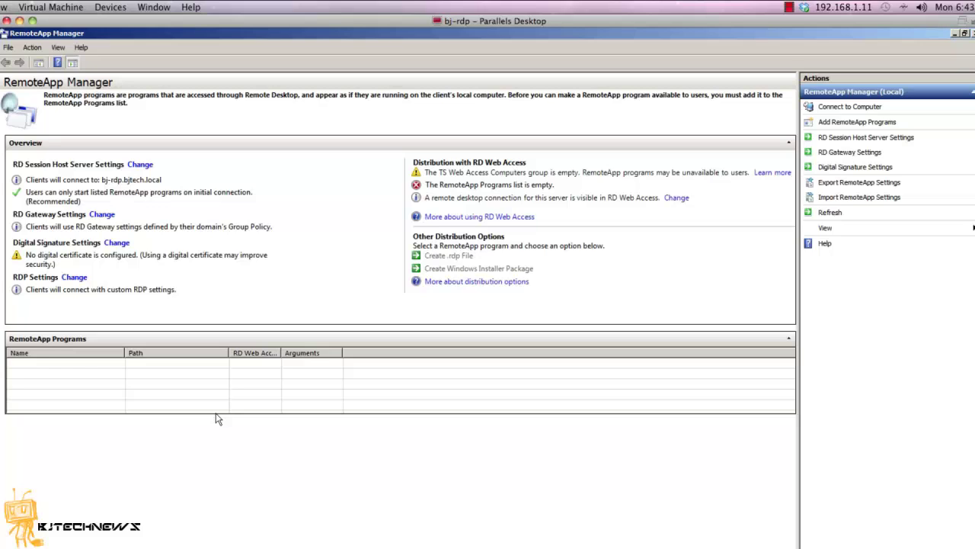
# - Minimize RemoteApp Manager and launch Server Manager from the Start menu
pyautogui.click(956, 34)
pyautogui.click(7, 543)
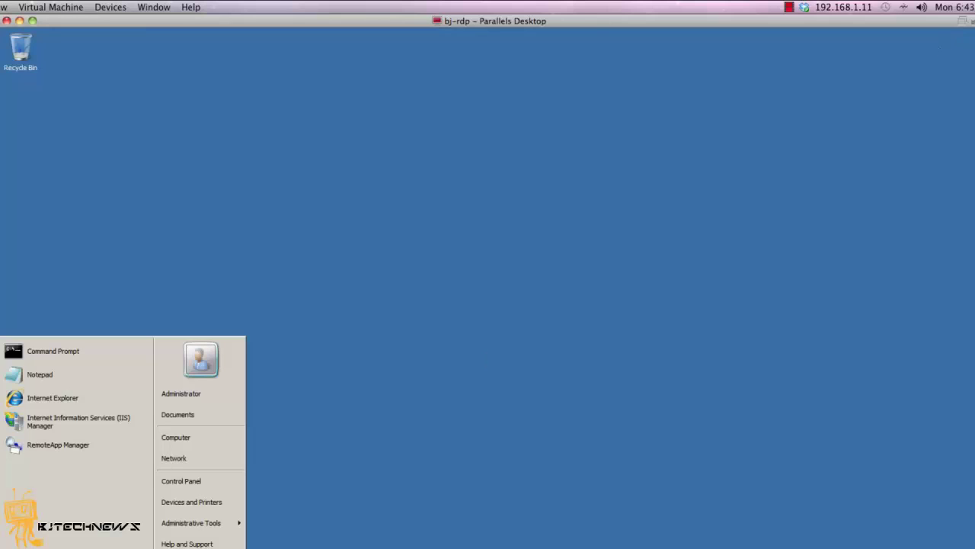
pyautogui.click(31, 541)
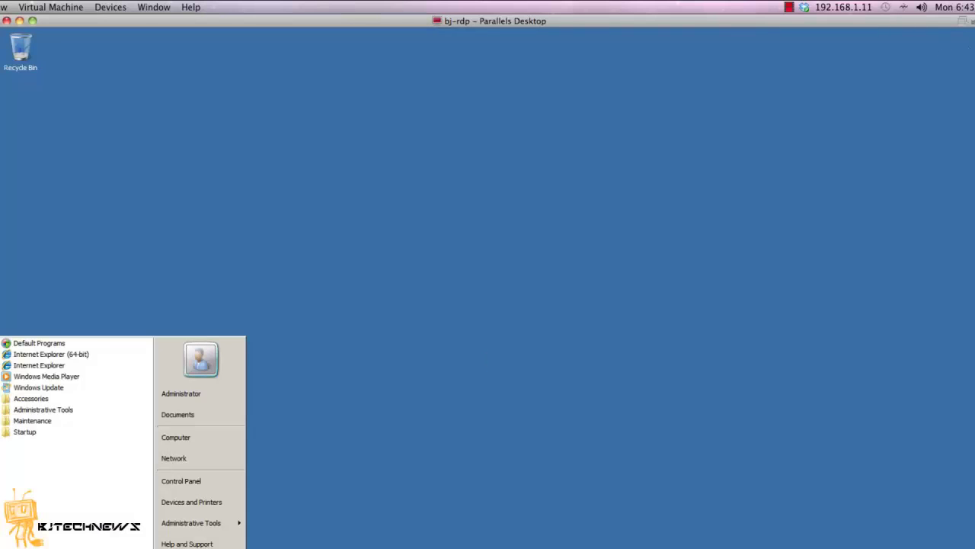
pyautogui.click(65, 412)
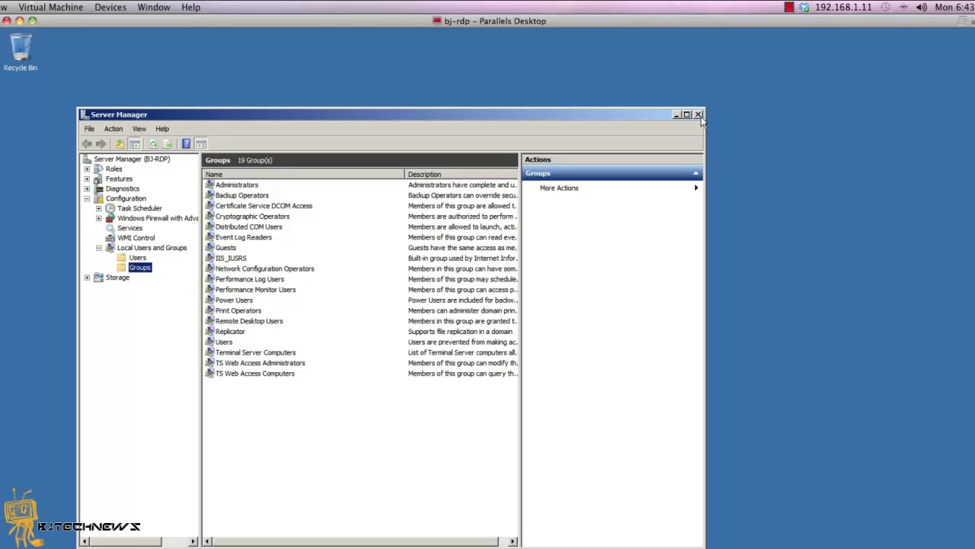
# - Turn IE Enhanced Security Configuration off for Administrators, then close Server Manager
pyautogui.click(156, 161)
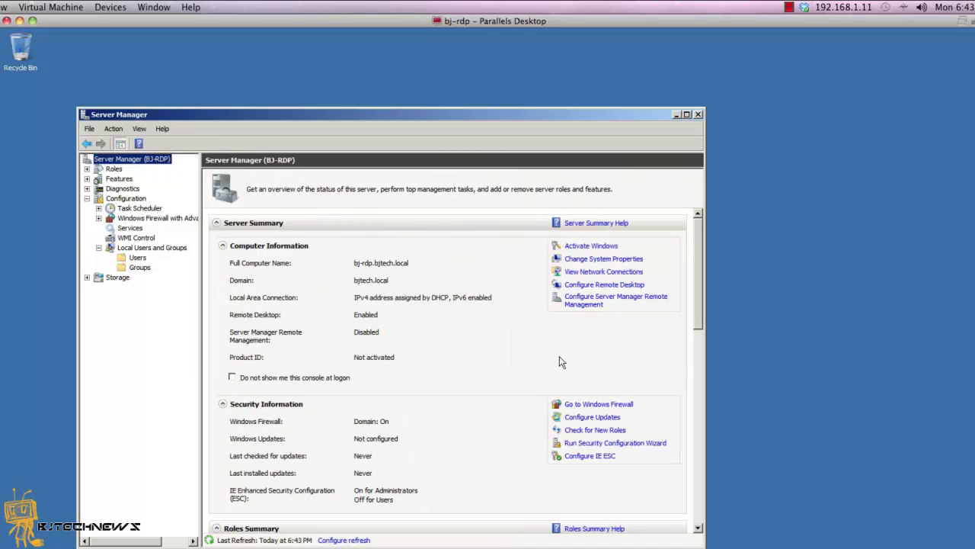
pyautogui.click(607, 455)
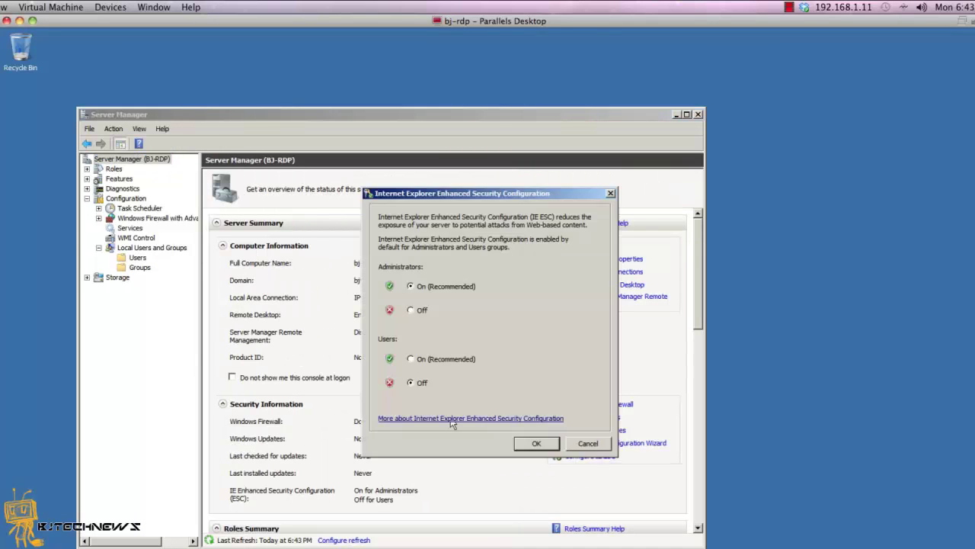
pyautogui.click(418, 310)
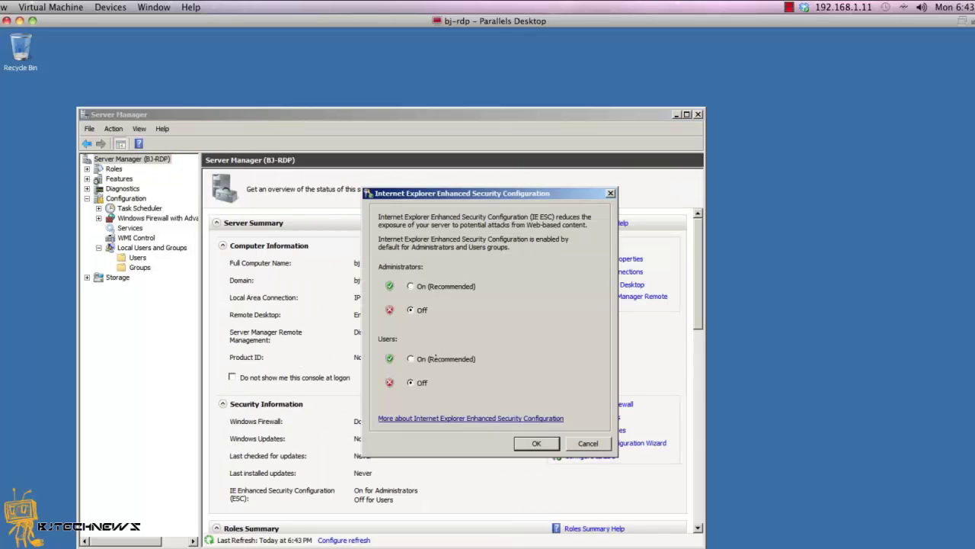
pyautogui.click(536, 443)
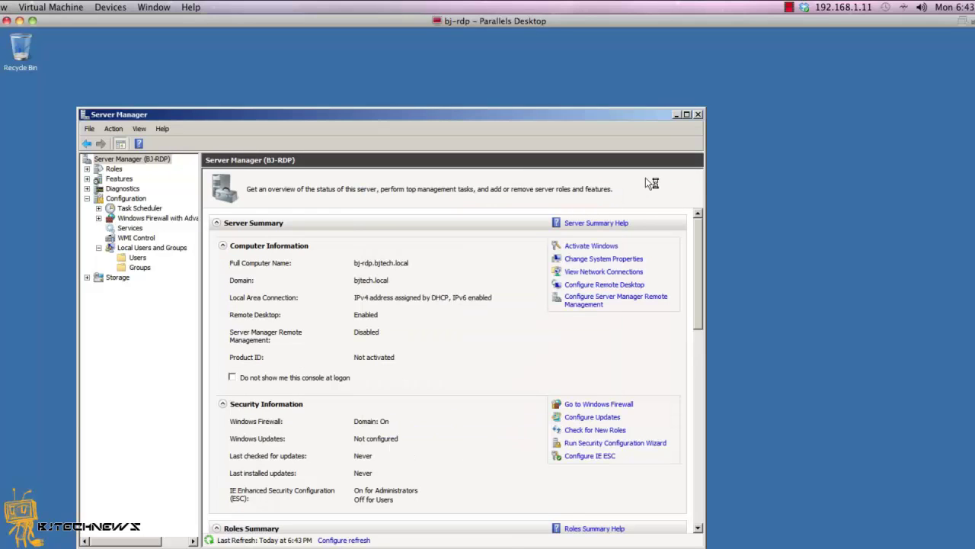
pyautogui.click(697, 115)
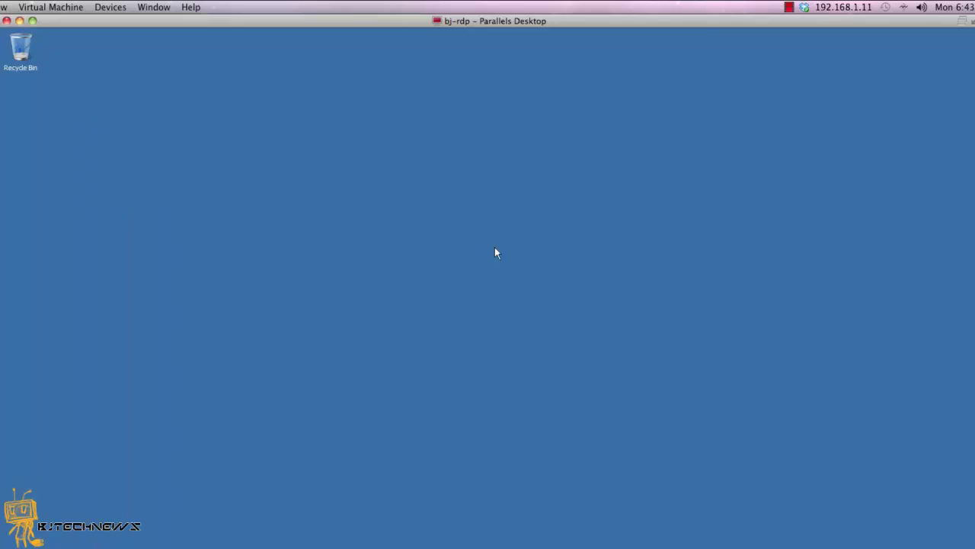
# - Launch Internet Explorer, dismiss the IE8 welcome setup, and load google.com
pyautogui.press('super')
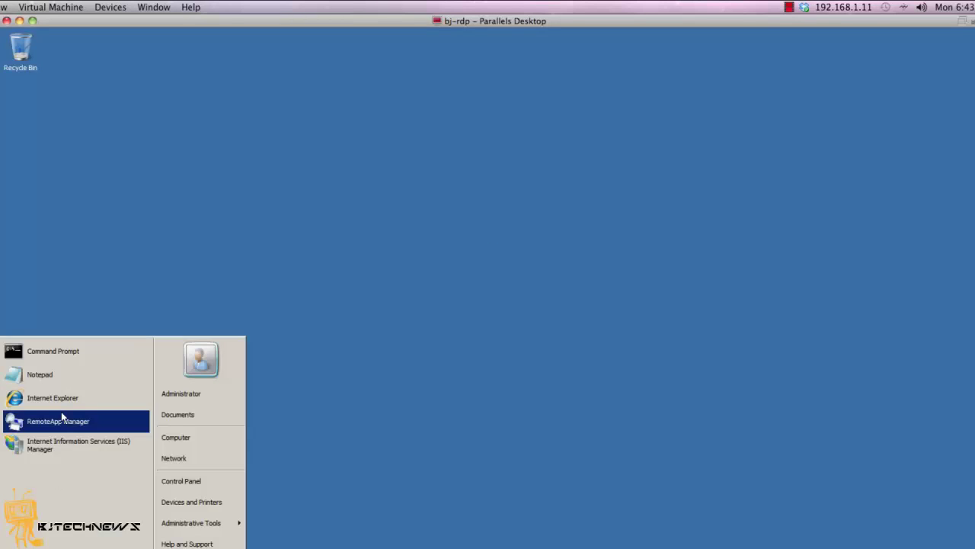
pyautogui.click(63, 397)
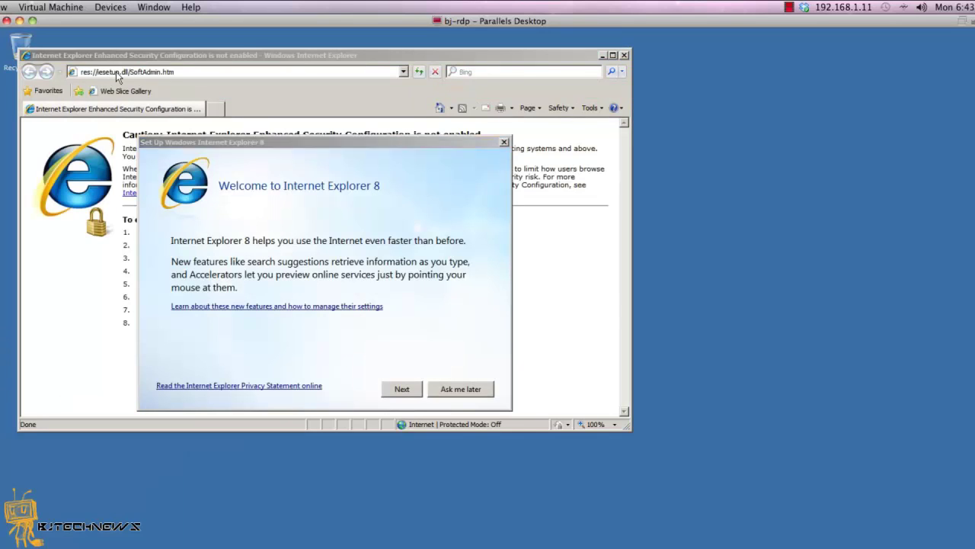
pyautogui.click(461, 388)
pyautogui.click(205, 73)
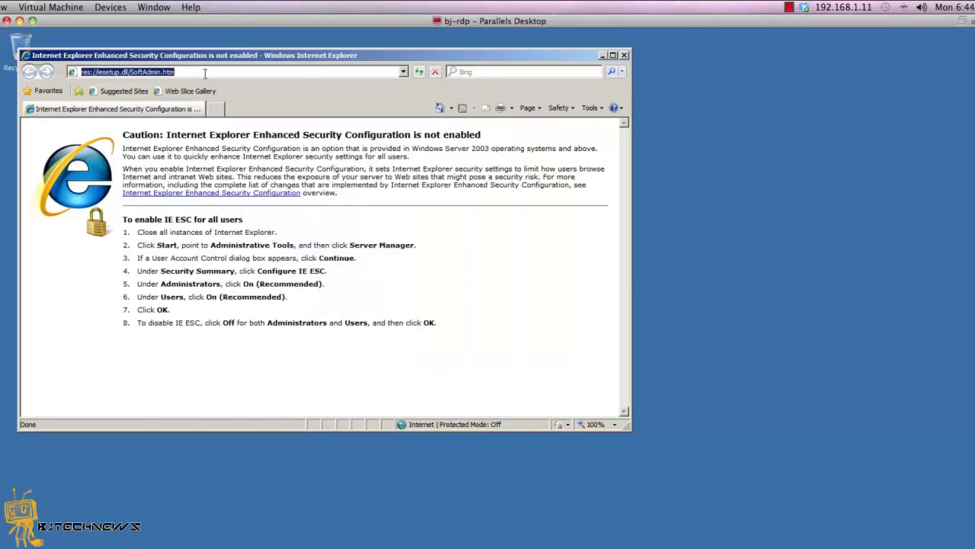
pyautogui.write('google.com')
pyautogui.press('Return')
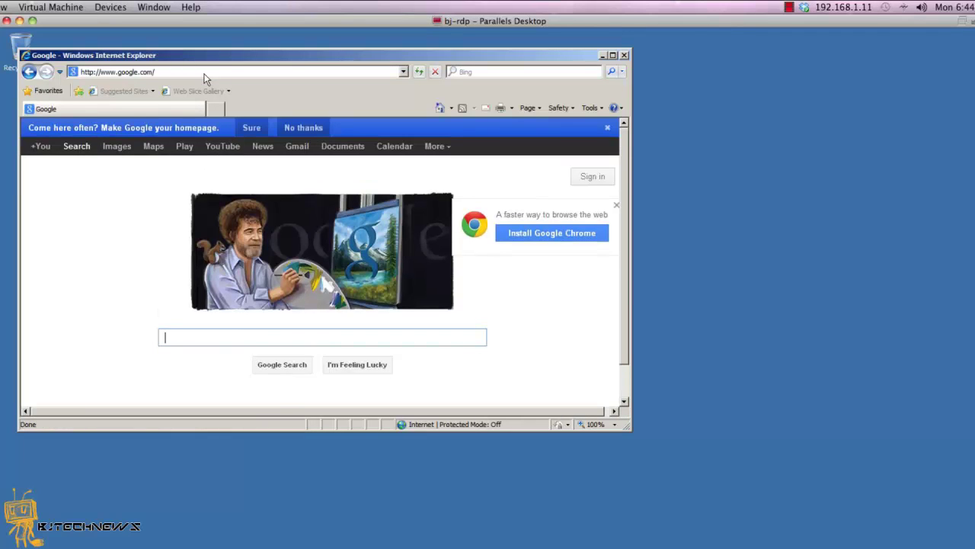
# - Search Google for 'notepad++' and open the Download Notepad++ 6.2 result
pyautogui.write('notep')
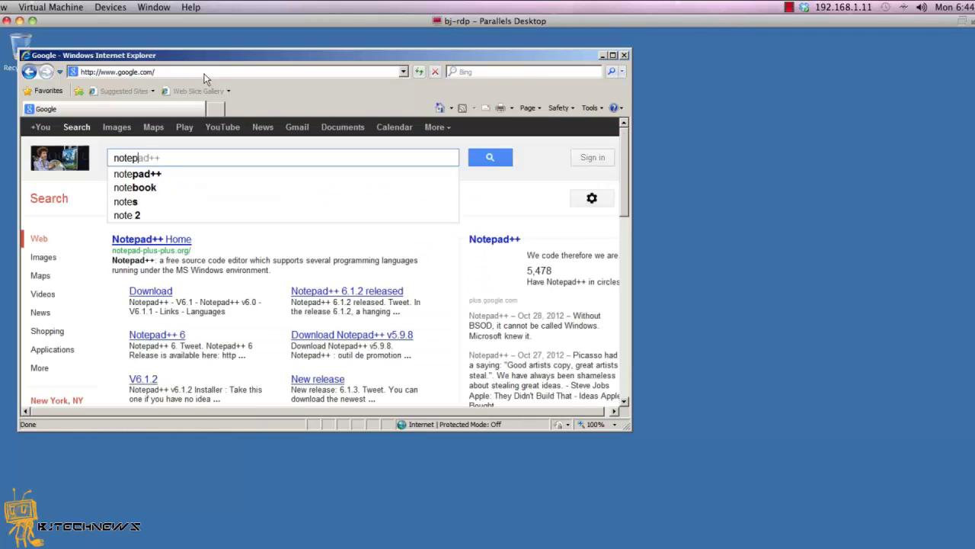
pyautogui.write('ad++')
pyautogui.press('Return')
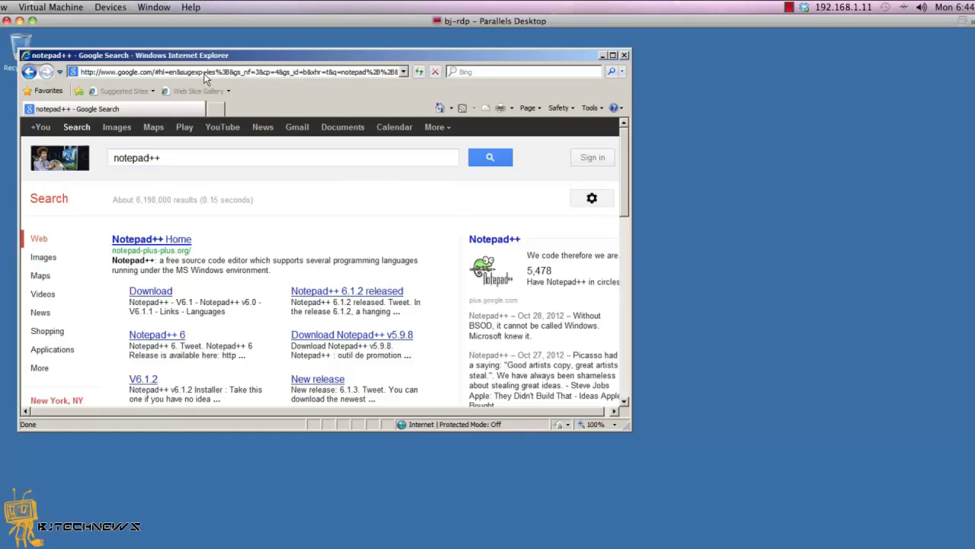
pyautogui.click(160, 293)
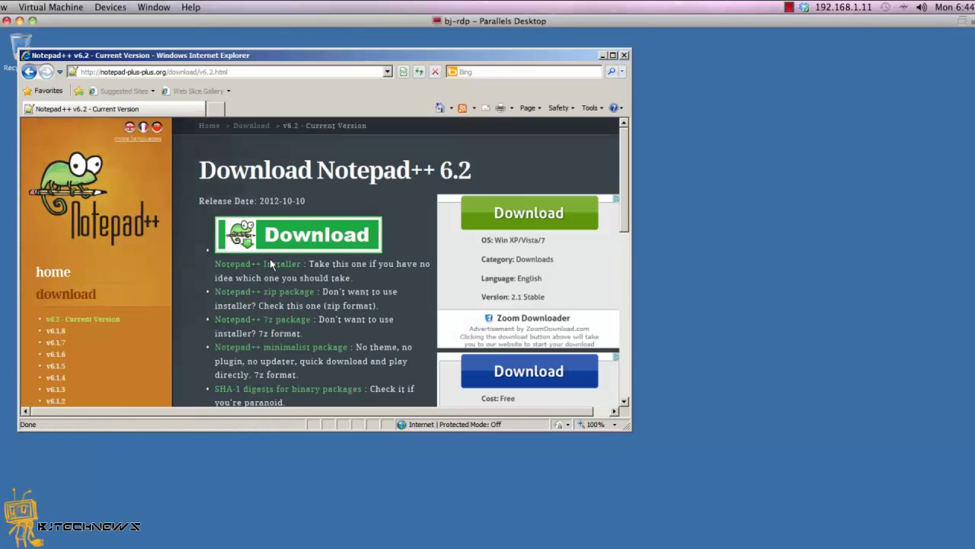
# - Download and run npp.6.2.Installer.exe past both security warnings, keeping English as installer language
pyautogui.click(271, 264)
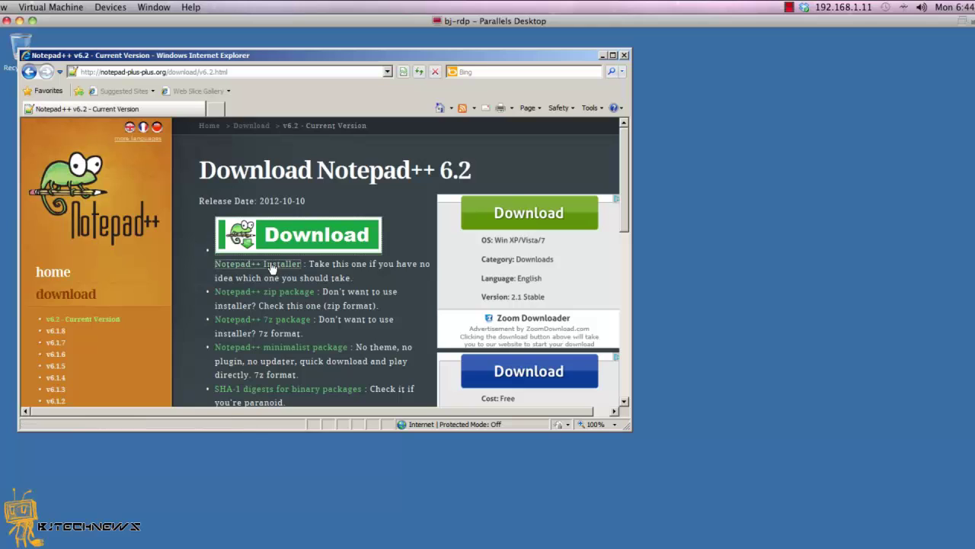
pyautogui.click(472, 336)
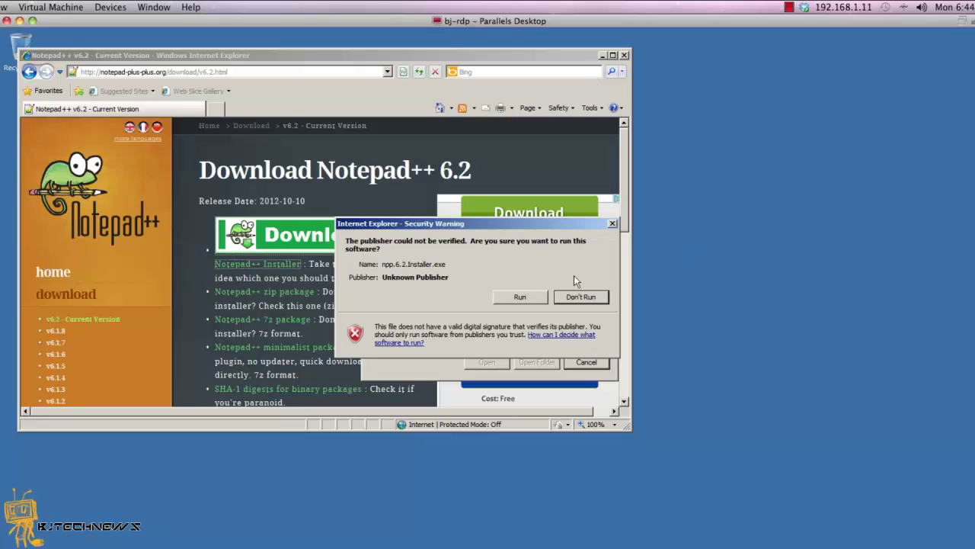
pyautogui.click(524, 299)
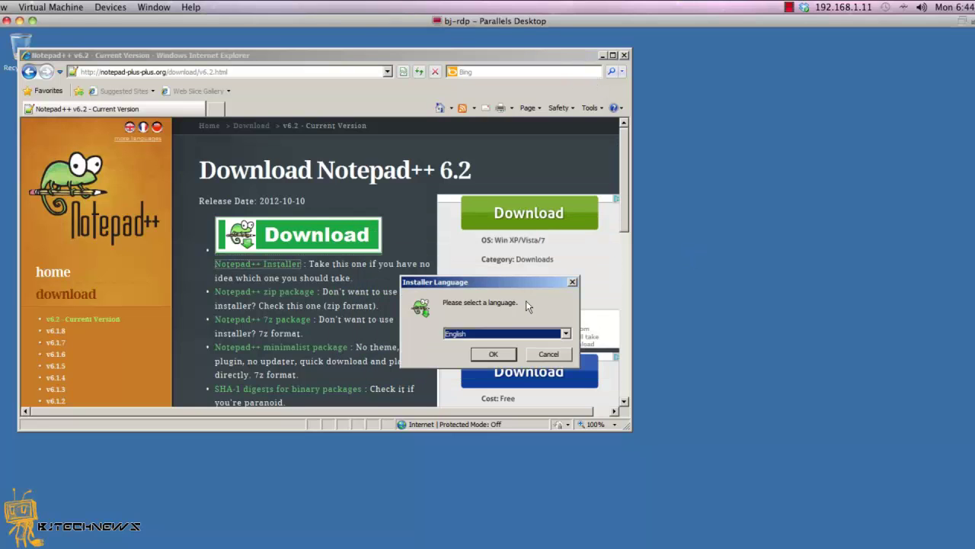
pyautogui.click(494, 354)
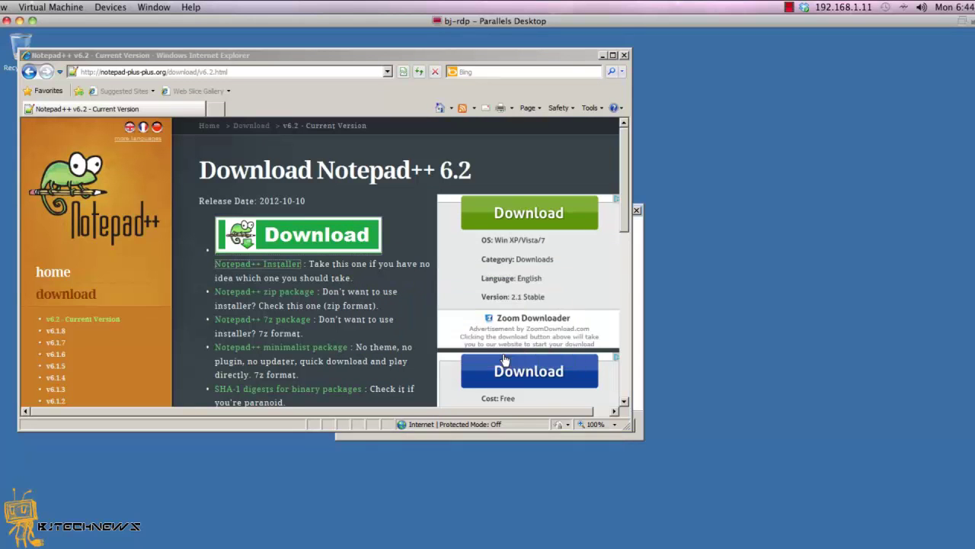
# - Close the browser, install Notepad++ v6.2 with default folder and components, then launch it
pyautogui.click(624, 55)
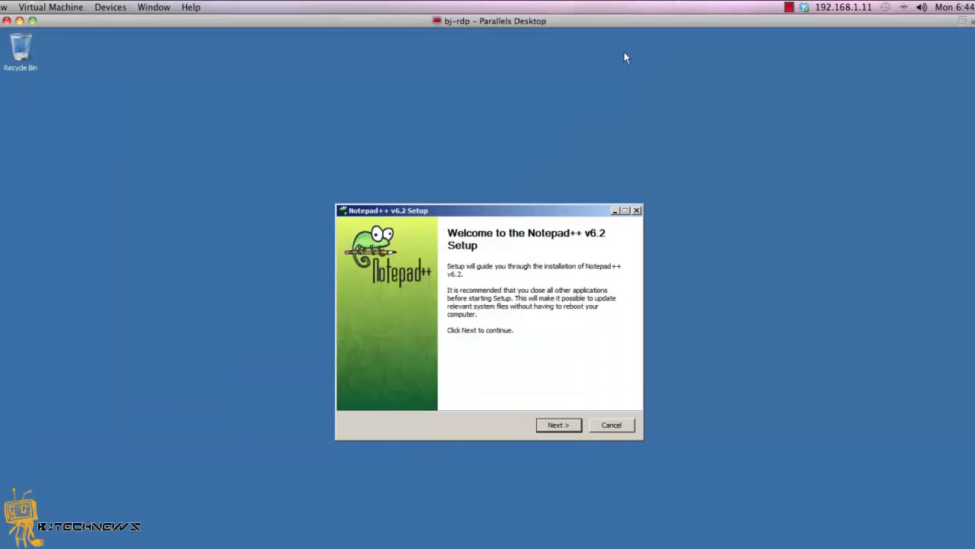
pyautogui.click(557, 425)
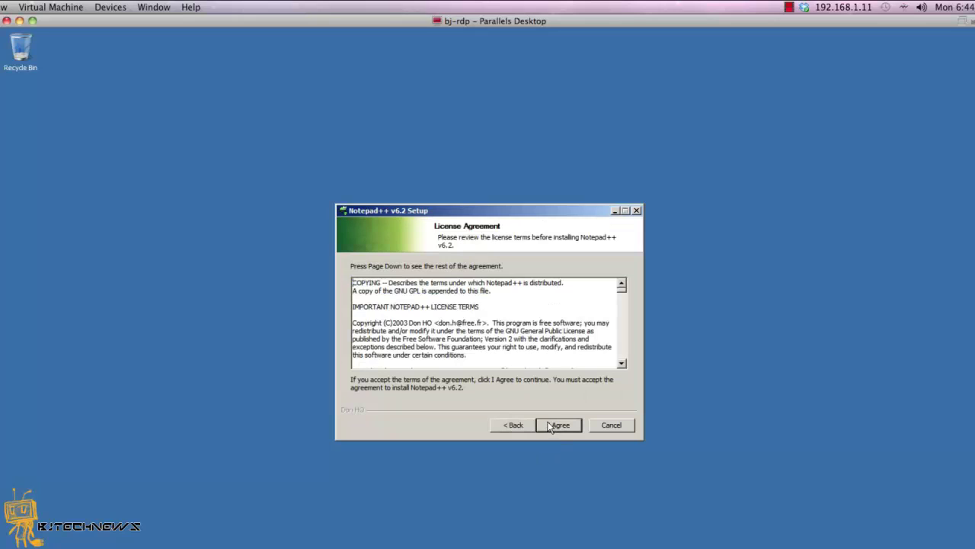
pyautogui.click(549, 426)
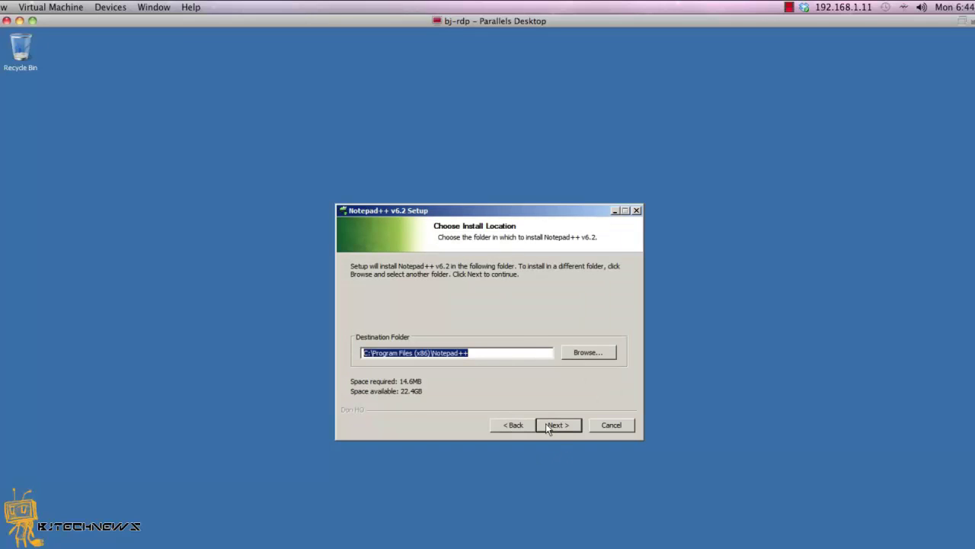
pyautogui.click(541, 425)
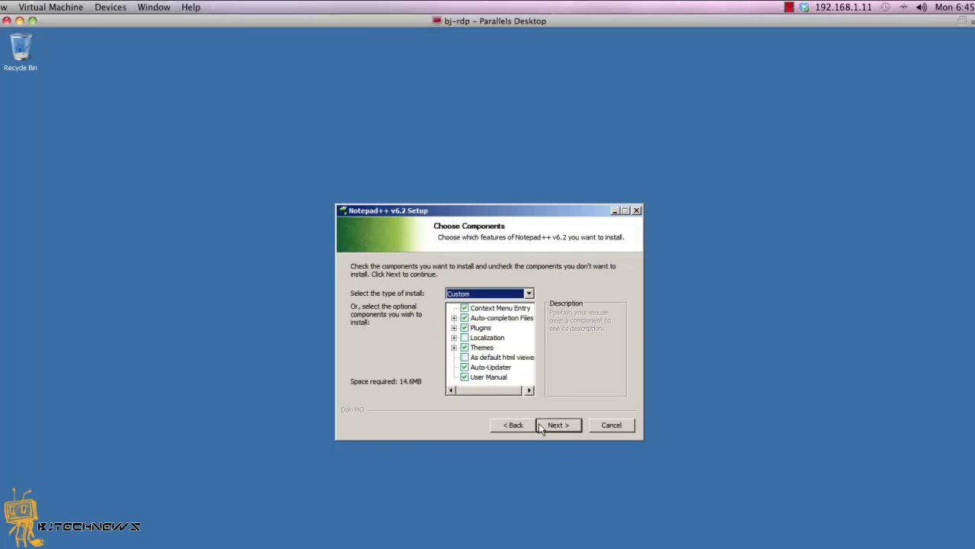
pyautogui.click(539, 425)
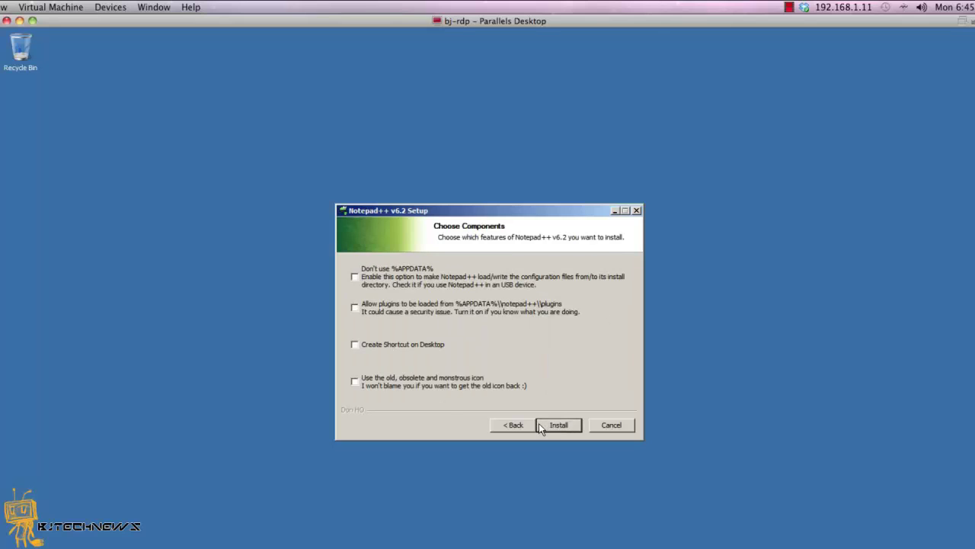
pyautogui.click(539, 425)
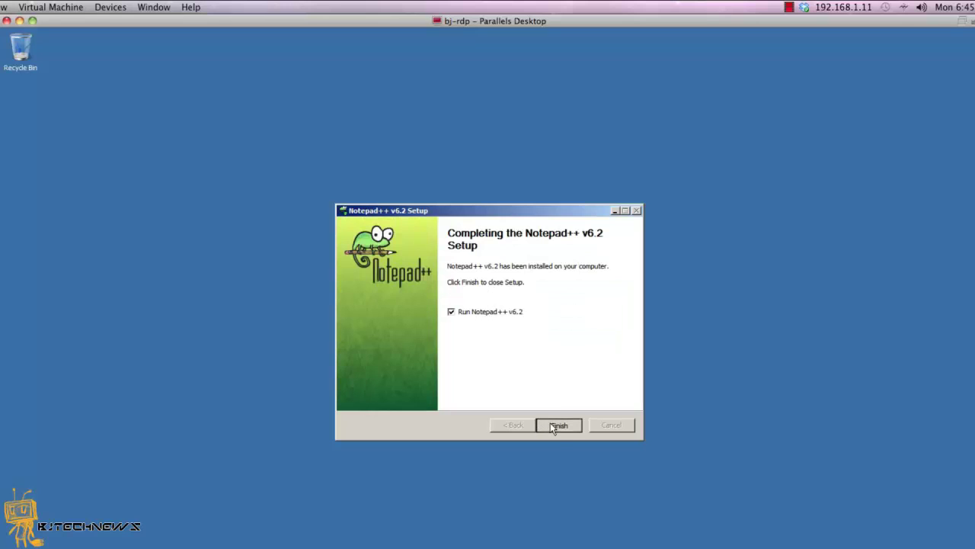
pyautogui.click(551, 425)
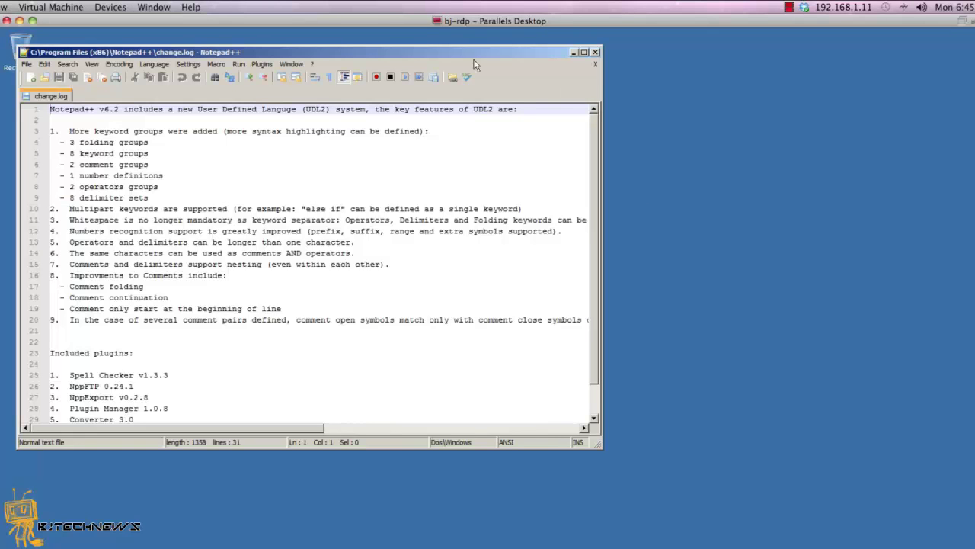
# - Close the change.log document and exit Notepad++
pyautogui.click(596, 64)
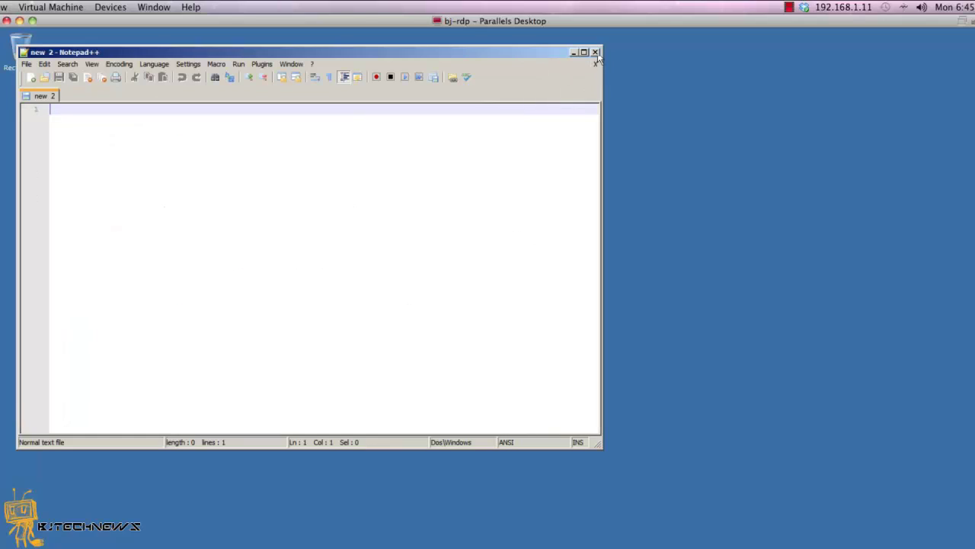
pyautogui.click(596, 53)
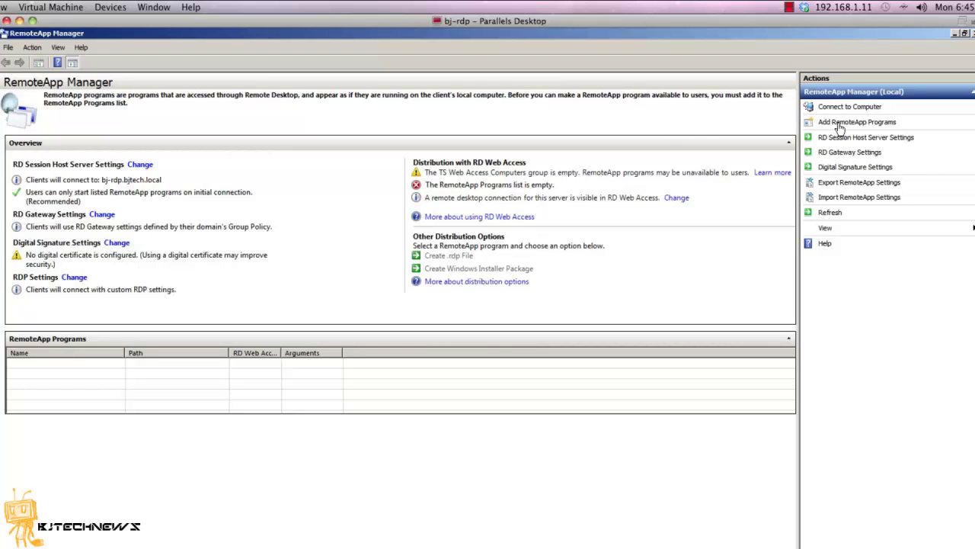
# - Run the Add RemoteApp Programs wizard, selecting Notepad++ and finishing with default settings
pyautogui.click(838, 123)
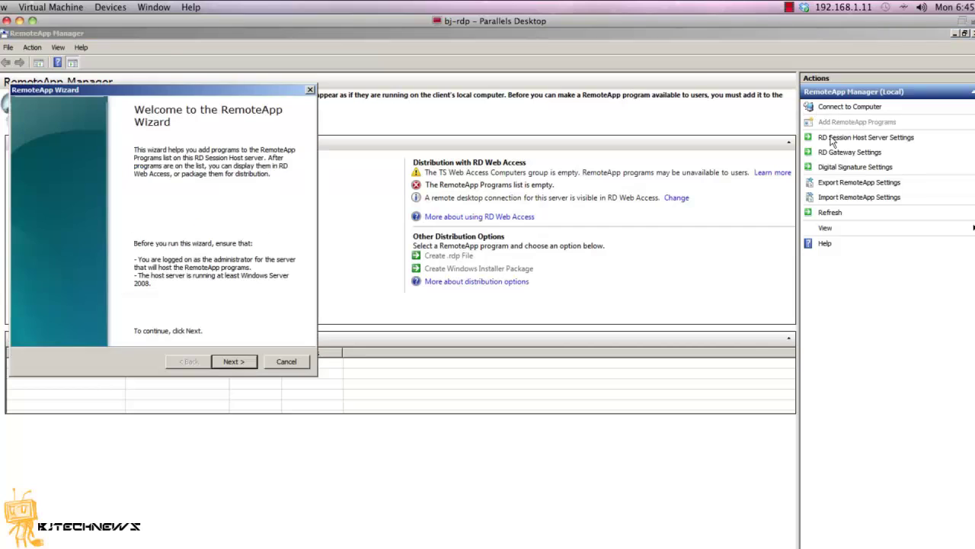
pyautogui.click(236, 361)
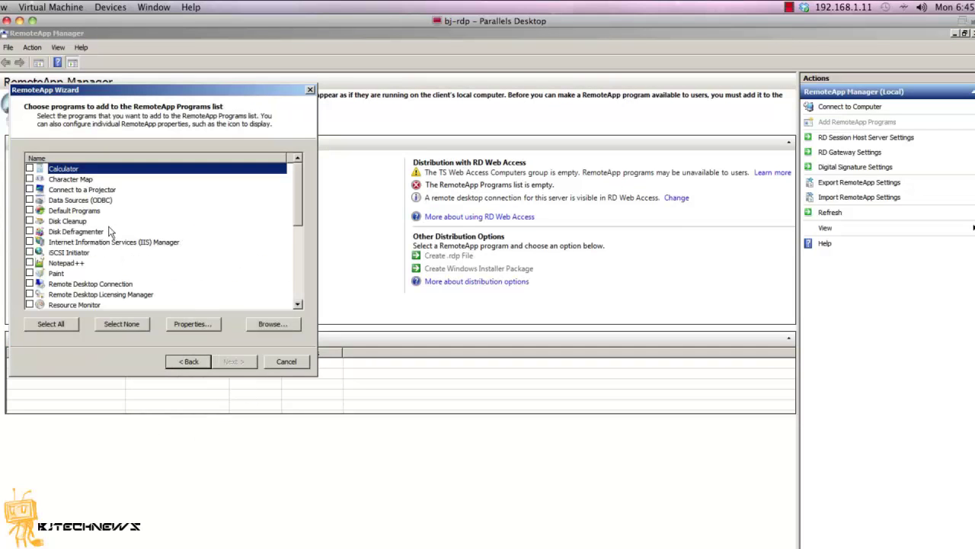
pyautogui.click(30, 263)
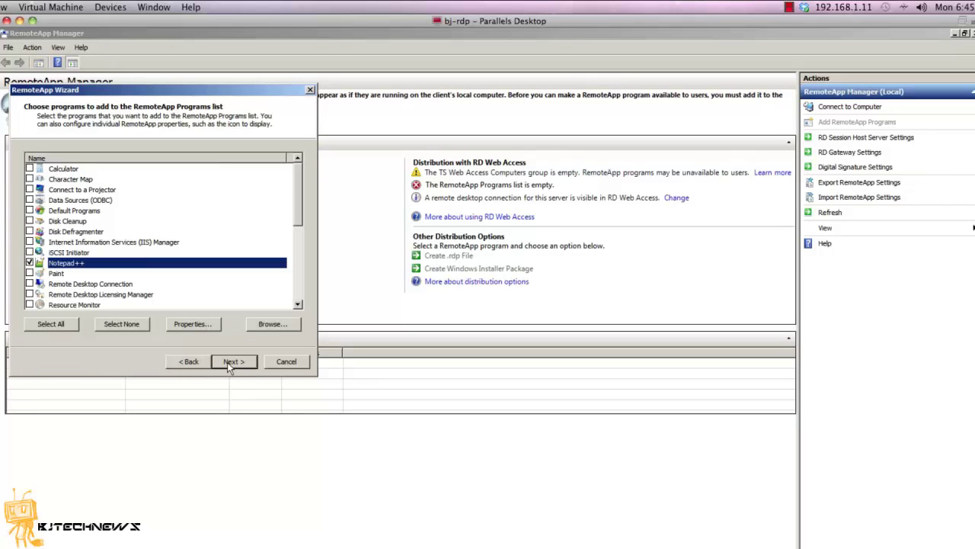
pyautogui.click(228, 361)
pyautogui.click(229, 363)
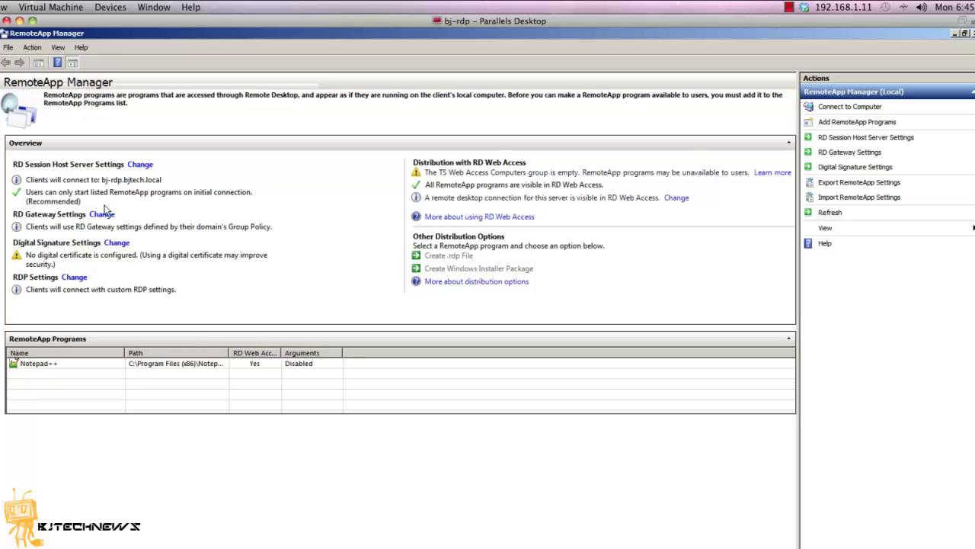
# - Enable digital signing of RemoteApp files with the WebServer certificate for bj-rdp.bjtech.local
pyautogui.click(831, 215)
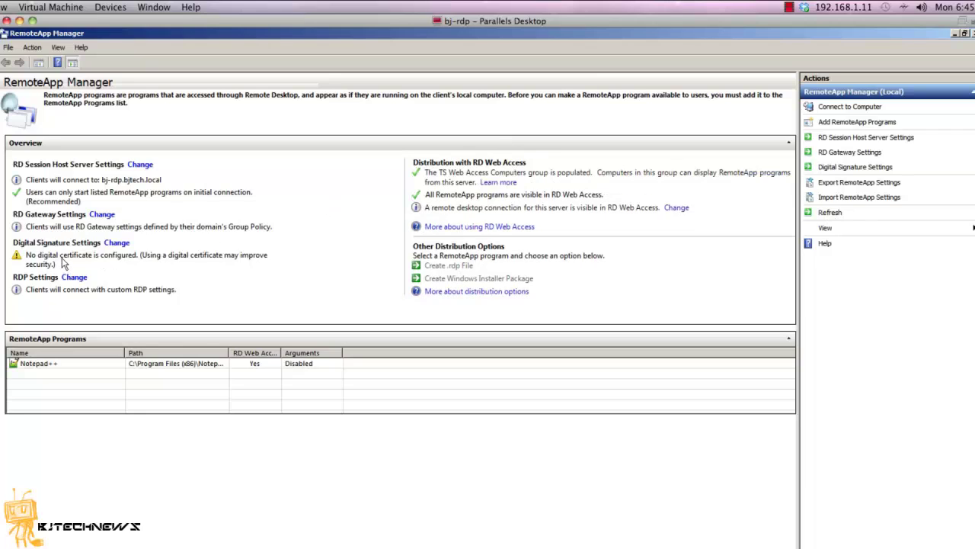
pyautogui.click(116, 244)
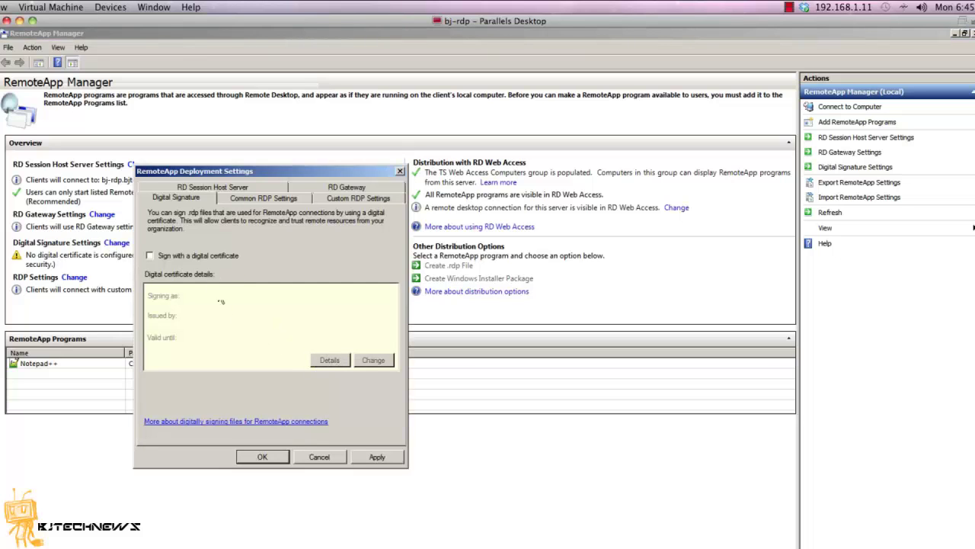
pyautogui.click(206, 259)
pyautogui.click(373, 360)
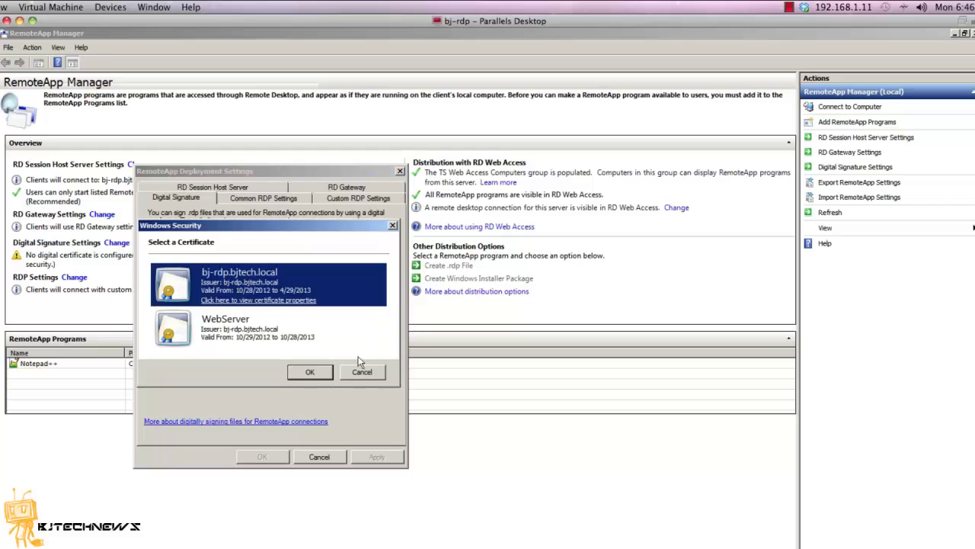
pyautogui.click(237, 339)
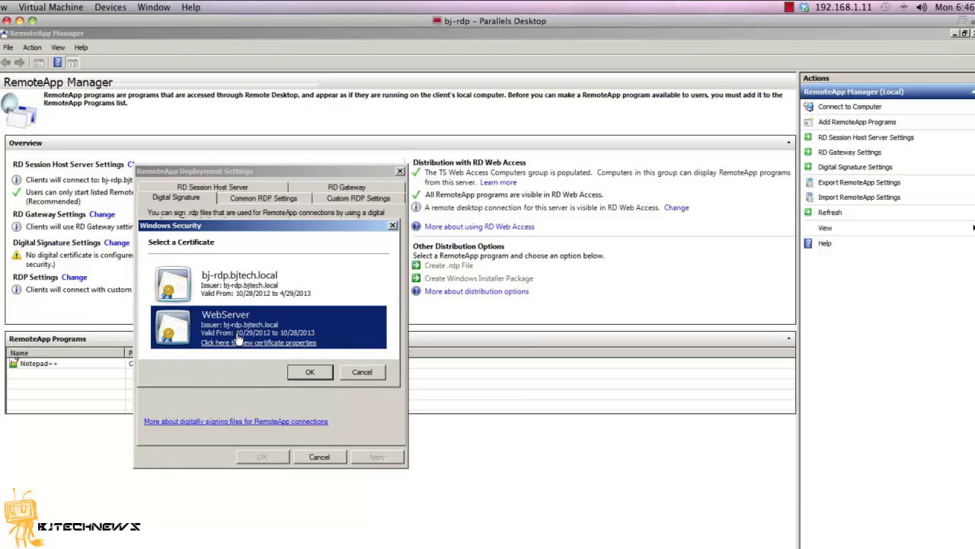
pyautogui.click(308, 372)
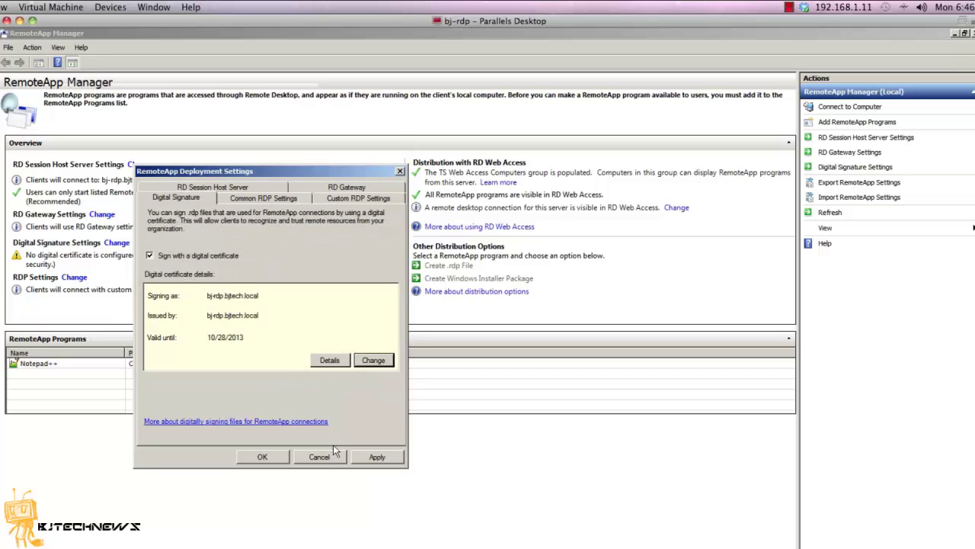
pyautogui.click(366, 456)
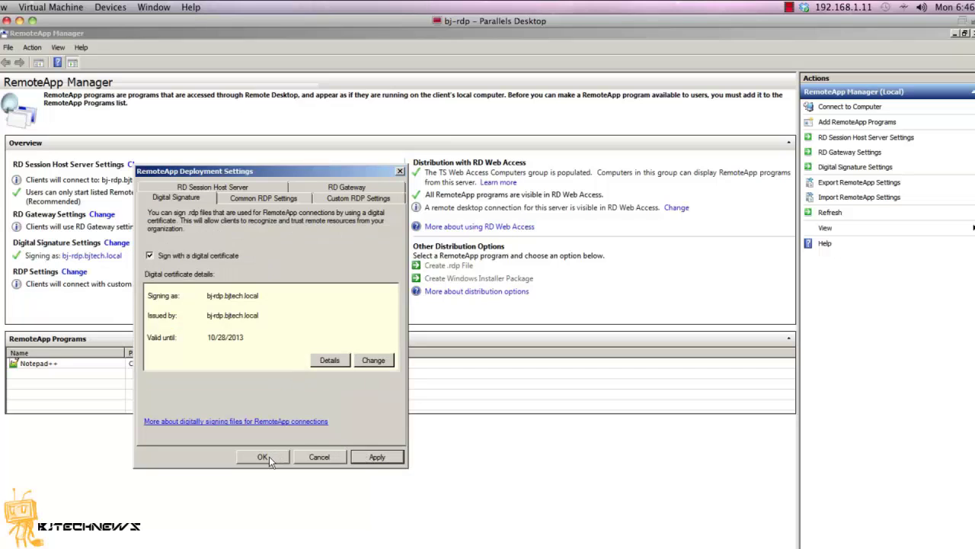
pyautogui.click(263, 456)
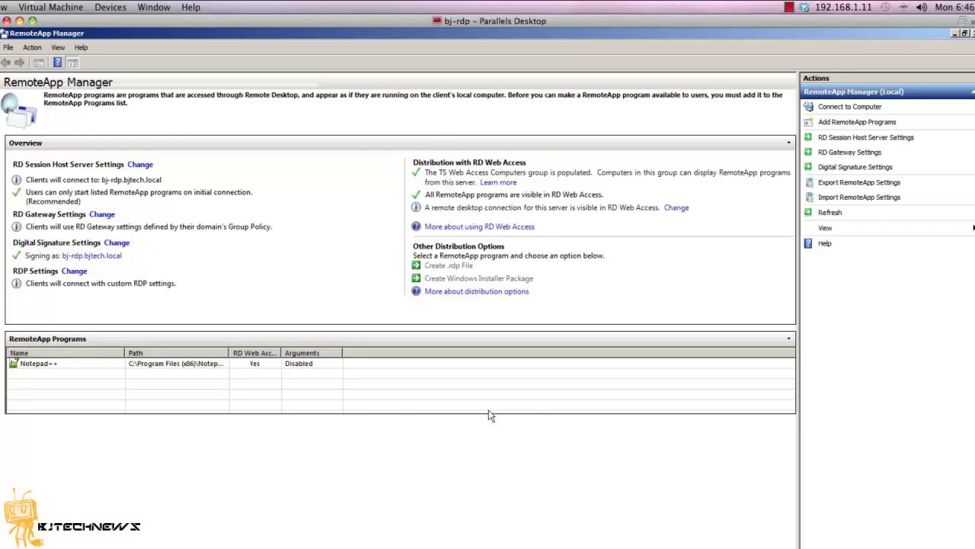
# - Switch between the bj-dc1 and bj-rdp VM windows, ending with bj-dc1 in front
pyautogui.press('ctrl+super+f')
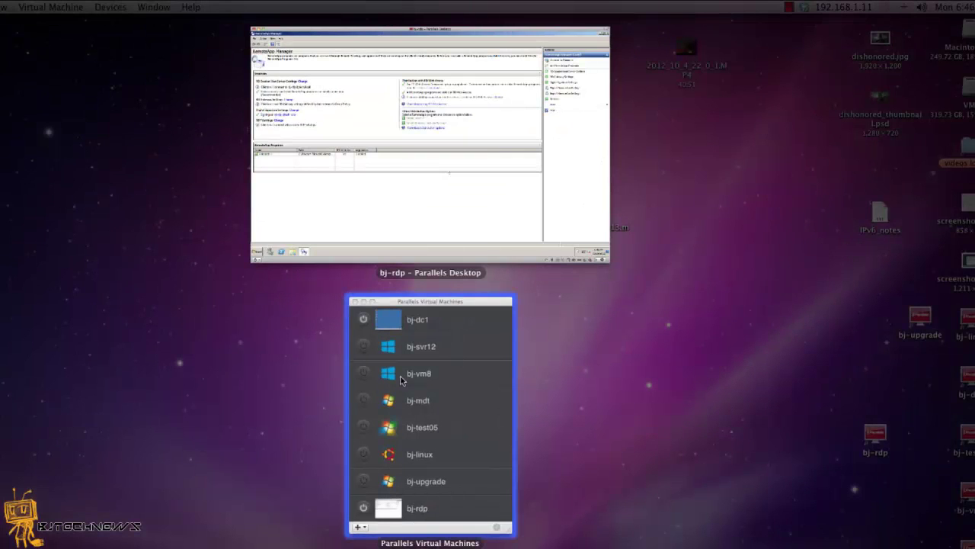
pyautogui.press('ctrl+super+f')
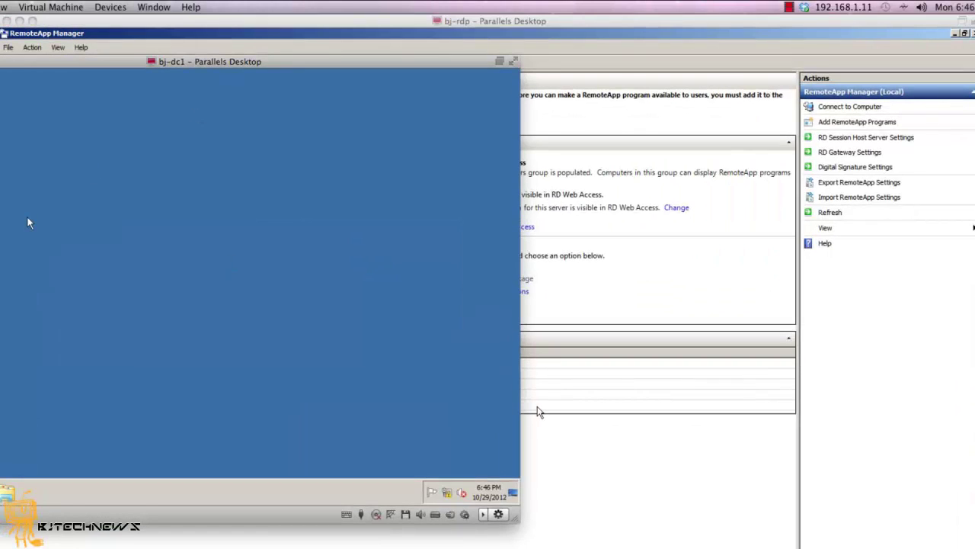
pyautogui.press('super')
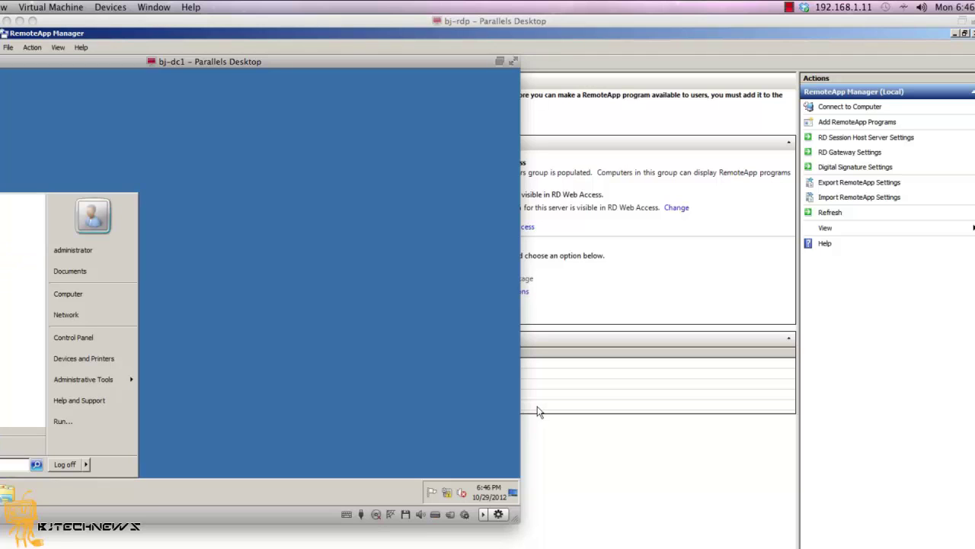
pyautogui.click(537, 411)
pyautogui.press('super')
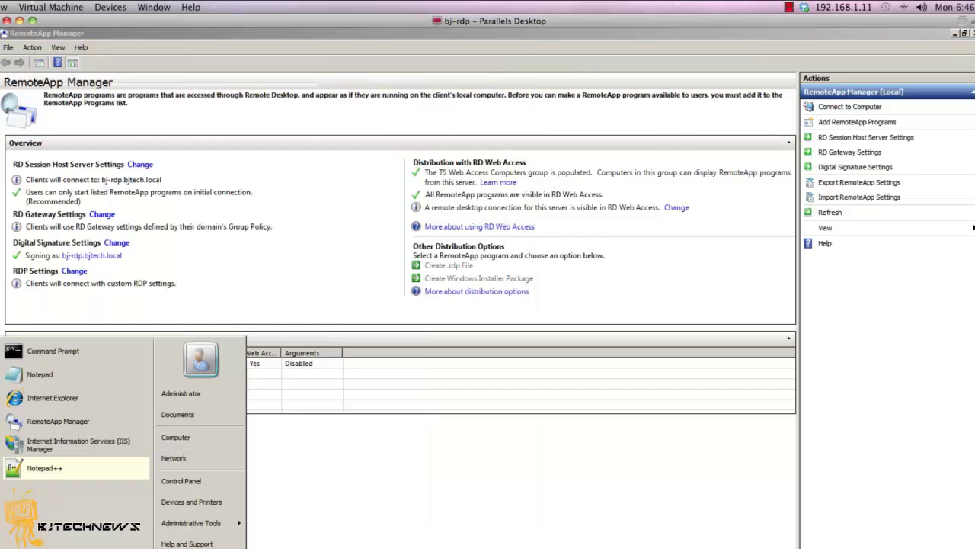
pyautogui.click(31, 545)
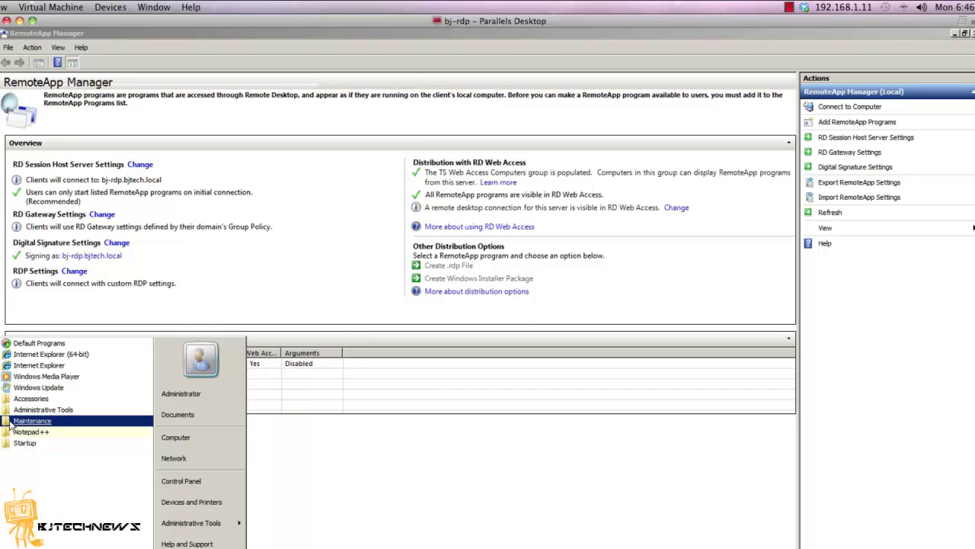
pyautogui.press('super+grave')
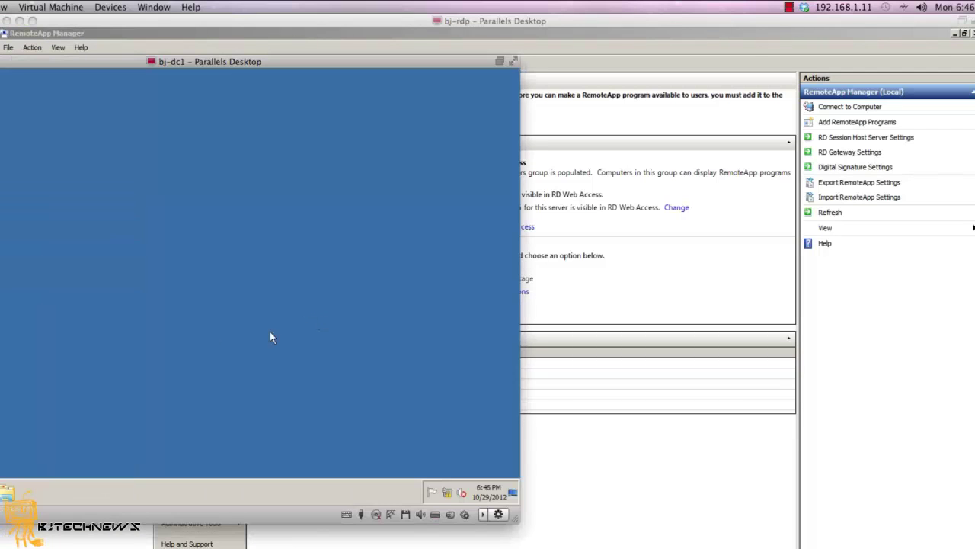
pyautogui.press('super')
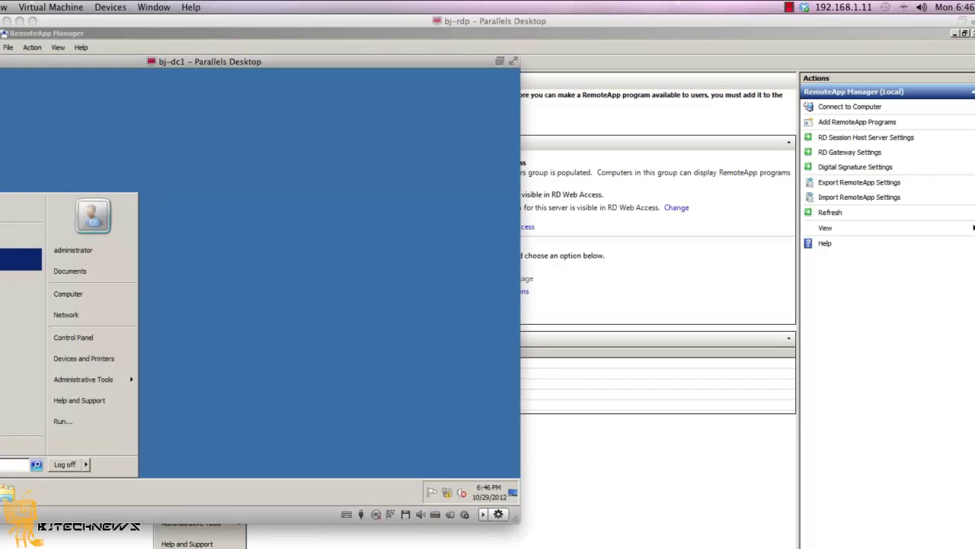
pyautogui.press('Escape')
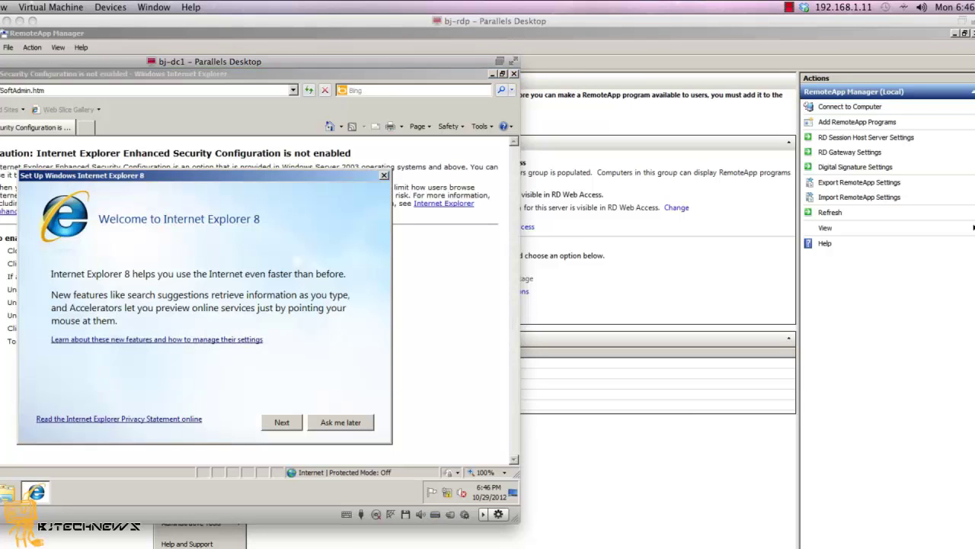
# - Skip the IE8 first-run setup and load the bj-rdp /rdweb address
pyautogui.click(326, 422)
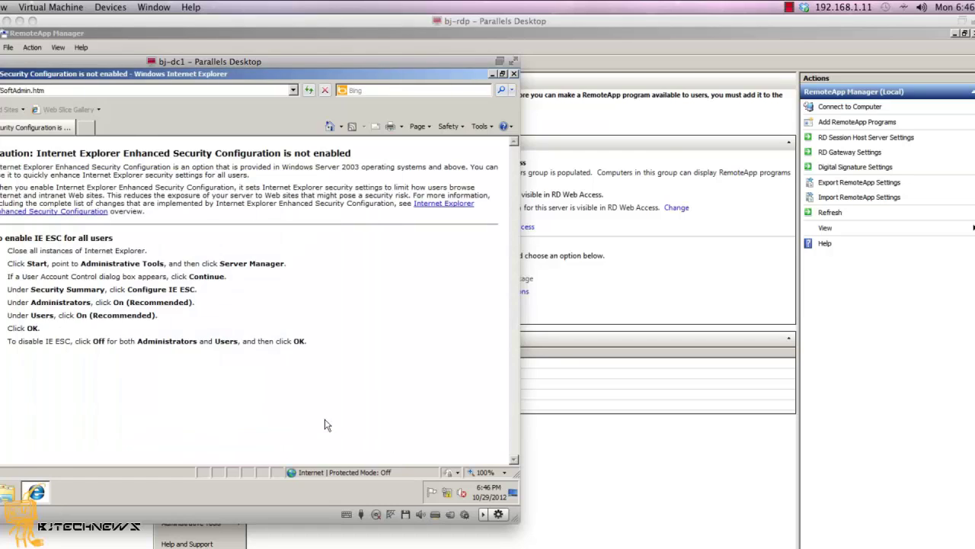
pyautogui.click(139, 91)
pyautogui.press('BackSpace')
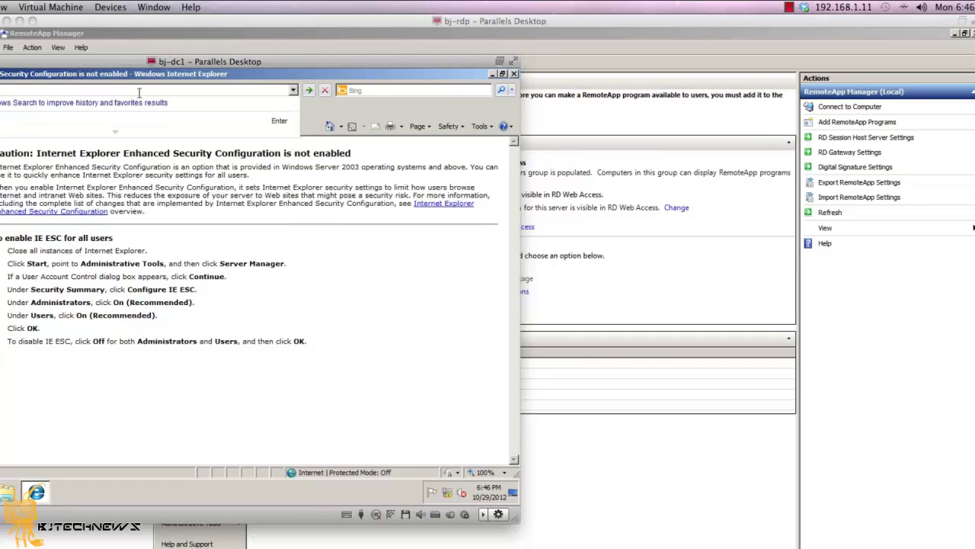
pyautogui.hotkey('ctrl', 'v')
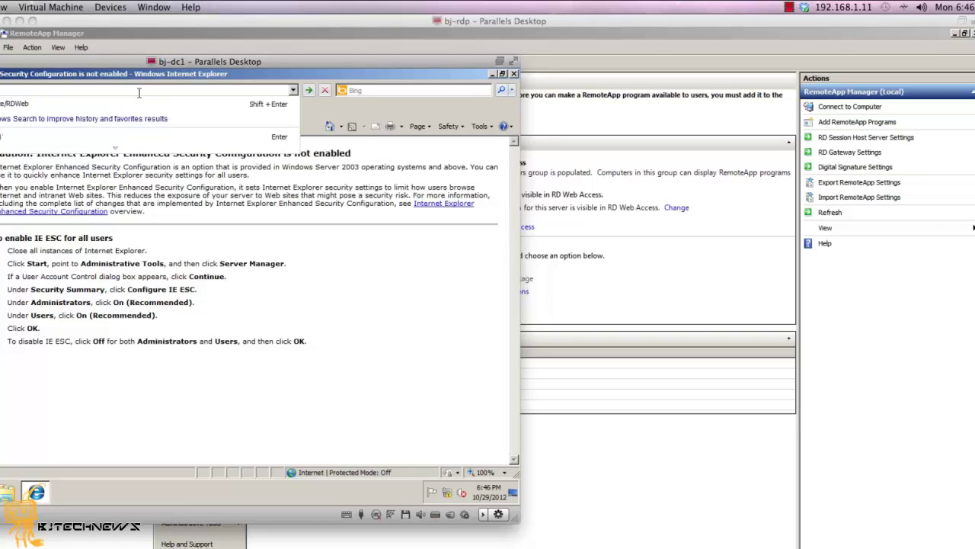
pyautogui.write('rdp')
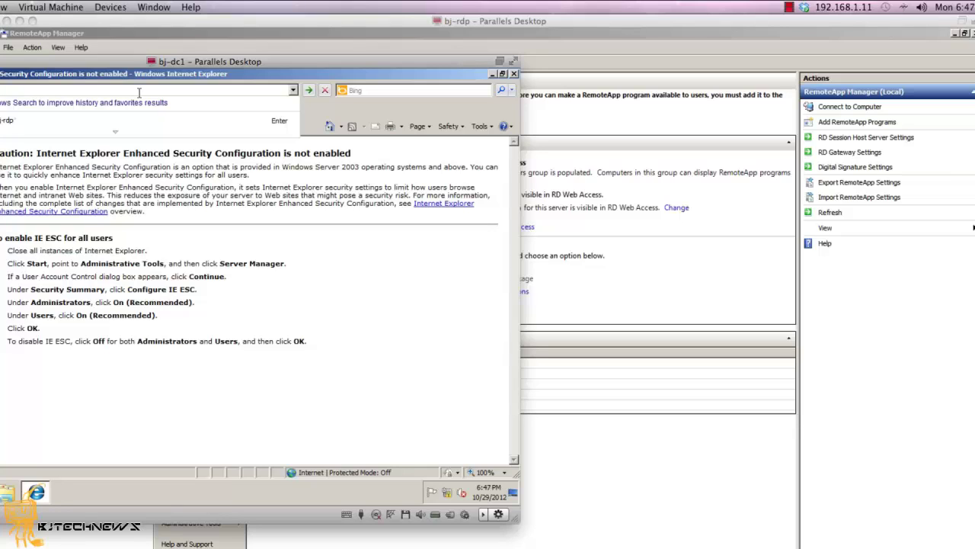
pyautogui.write('/rd')
pyautogui.write('web')
pyautogui.press('Return')
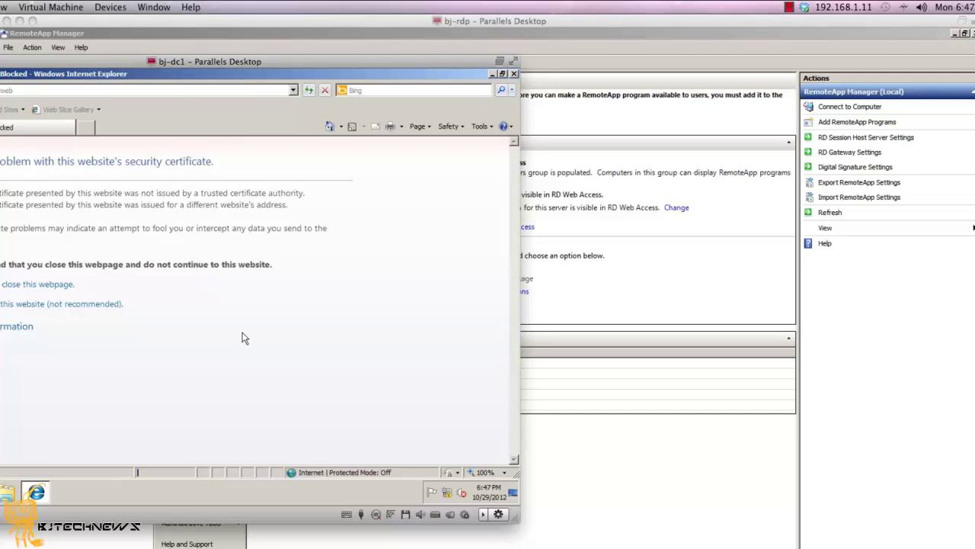
# - Bypass the certificate error, sign in with the domain user's name and password, and dismiss the notification
pyautogui.click(112, 308)
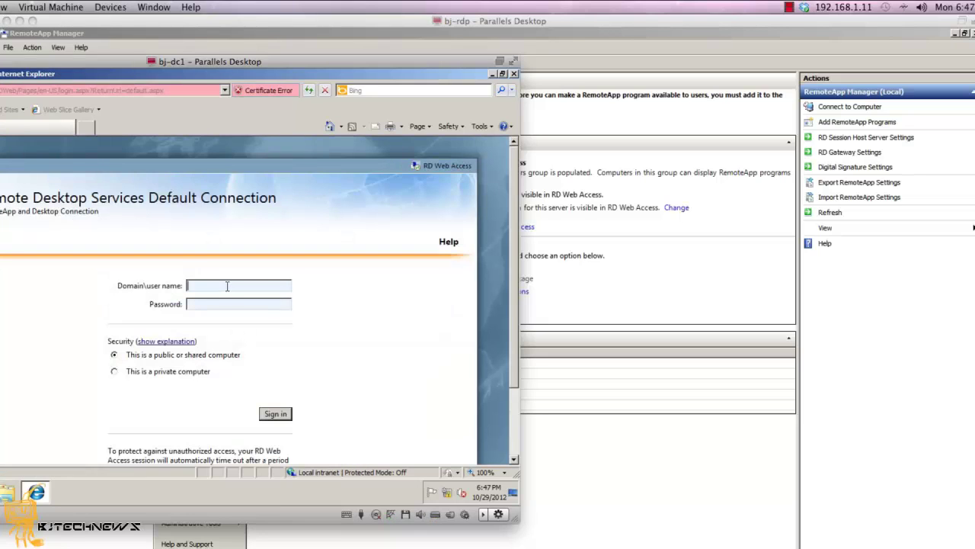
pyautogui.press('Tab')
pyautogui.write('••••••••')
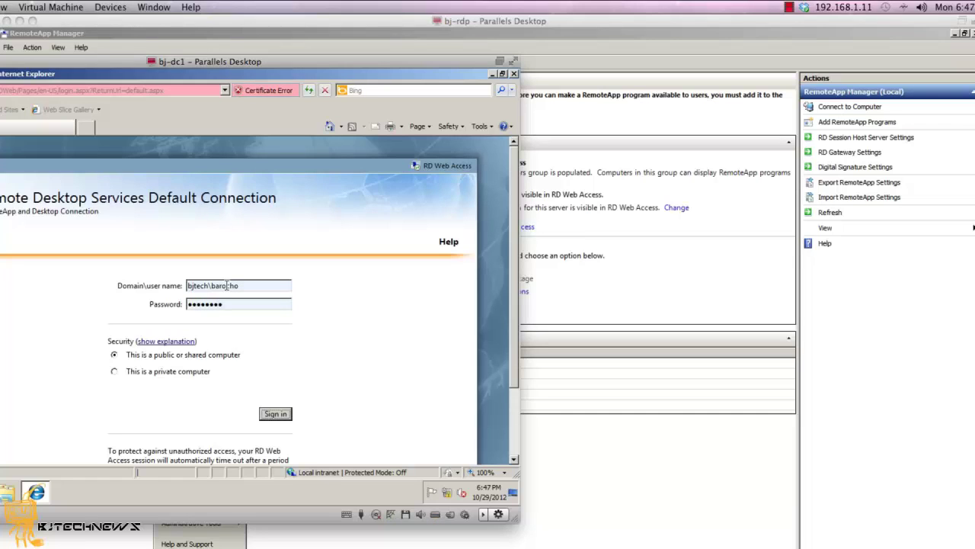
pyautogui.press('Return')
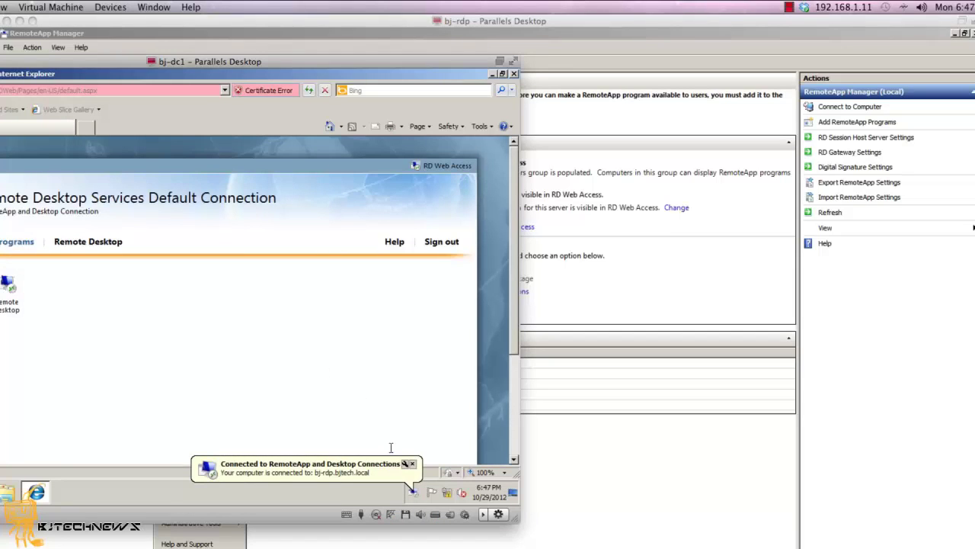
pyautogui.click(413, 463)
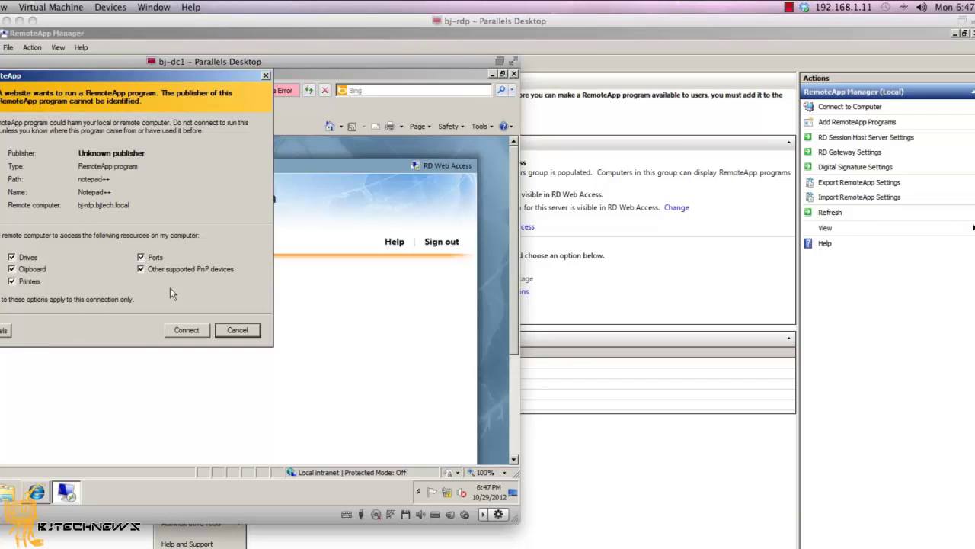
# - Connect to the Notepad++ RemoteApp, entering the server user's name and password in Windows Security
pyautogui.click(186, 330)
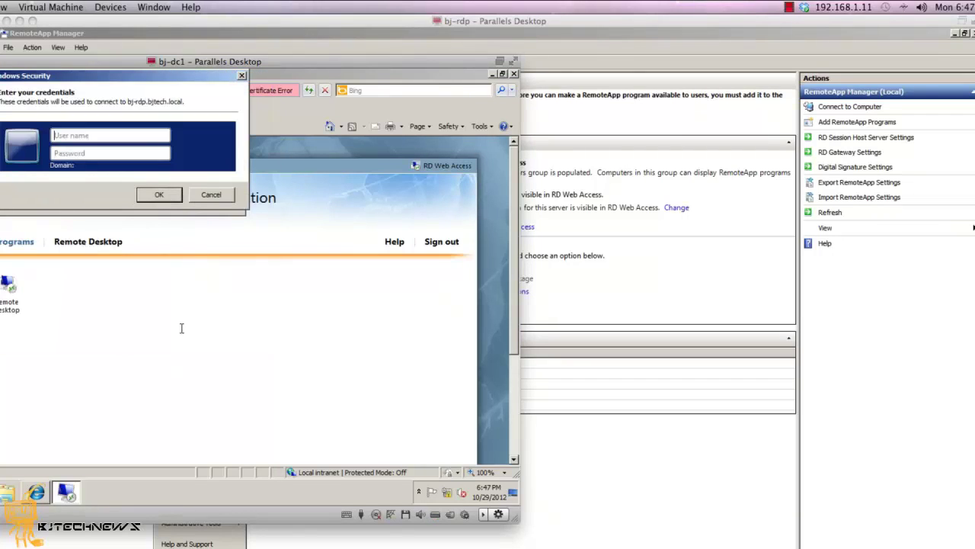
pyautogui.press('Tab')
pyautogui.write('********')
pyautogui.press('Return')
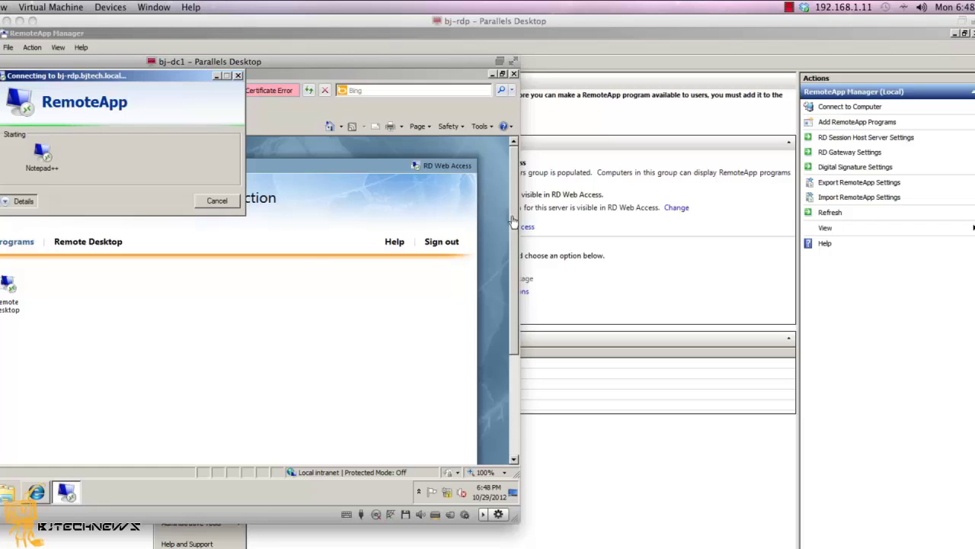
pyautogui.click(717, 134)
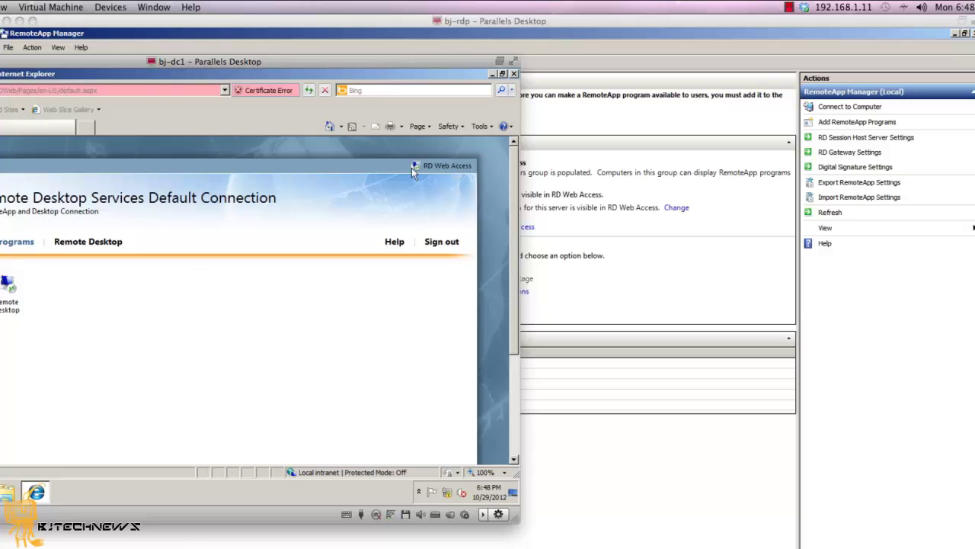
# - Minimize Internet Explorer to see Notepad++, then bring bj-rdp's RemoteApp Manager forward
pyautogui.click(493, 74)
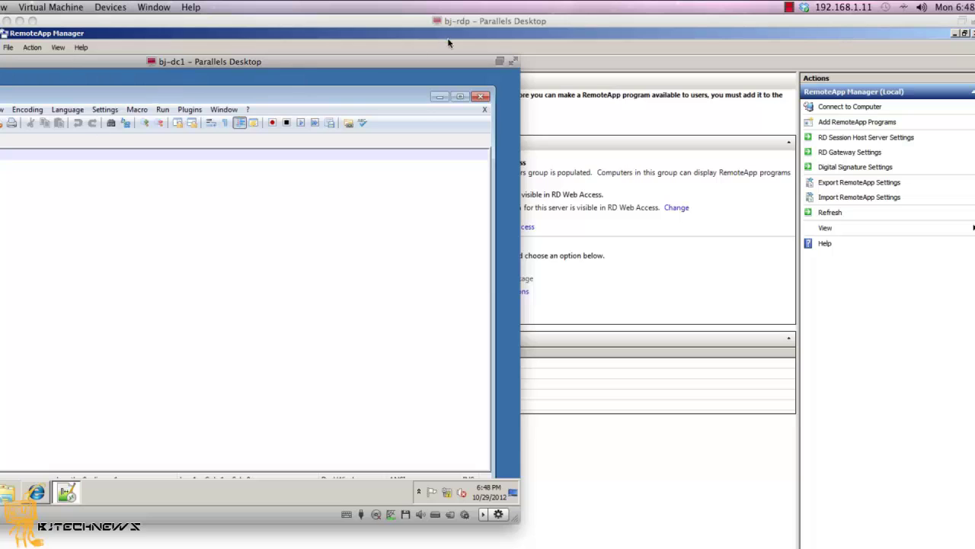
pyautogui.click(647, 451)
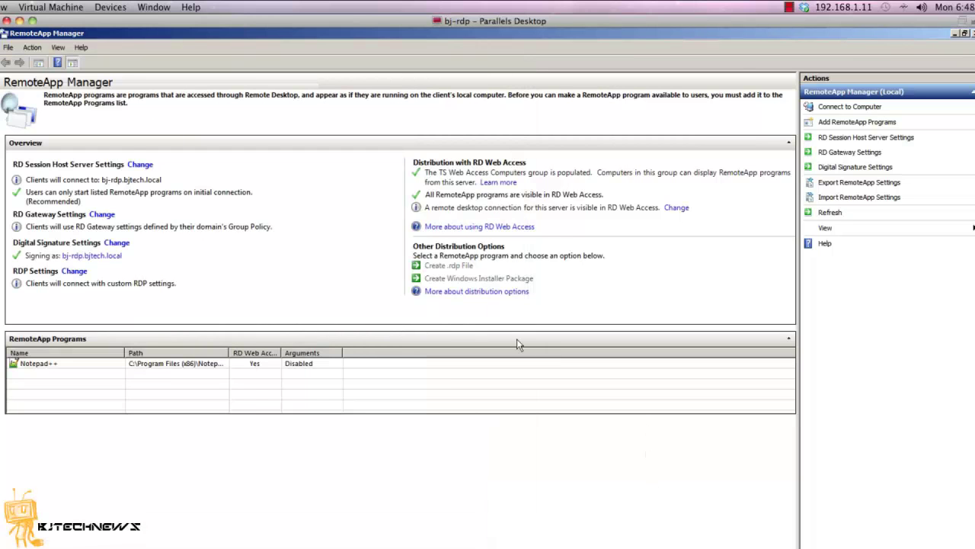